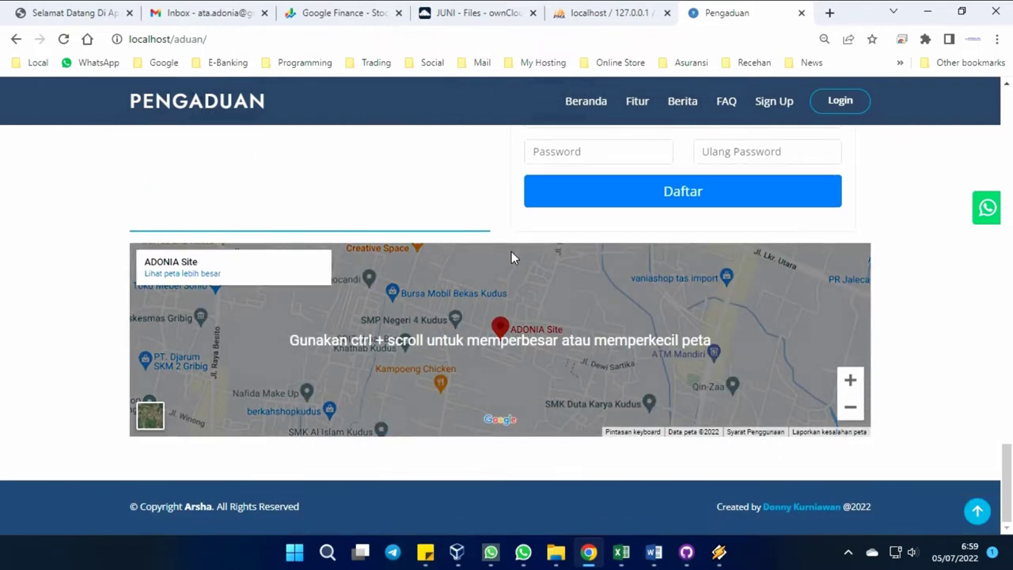
Jump back to the Fasilitas Pengaduan banner at the top of the landing page.
{"action": "left_click", "coordinate": [985, 514]}
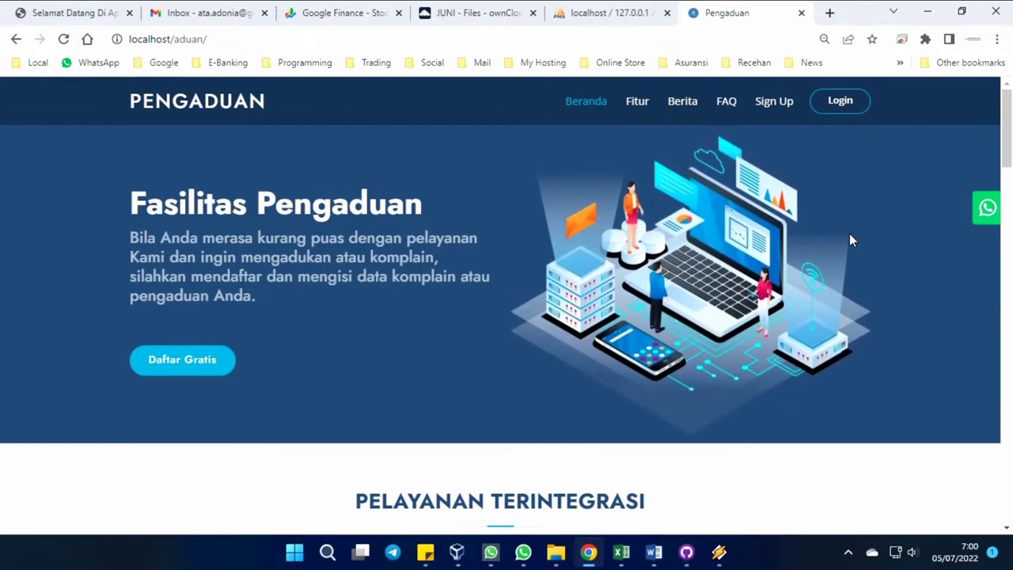
Browse the list of articles on the Berita news page.
{"action": "left_click", "coordinate": [680, 111]}
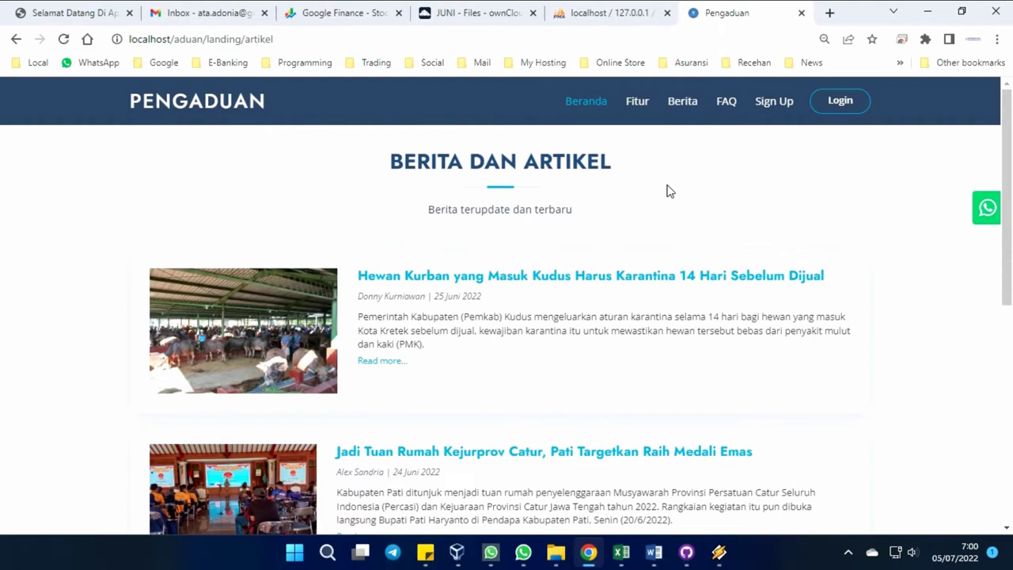
{"action": "scroll", "coordinate": [667, 192], "scroll_direction": "down", "scroll_amount": 4}
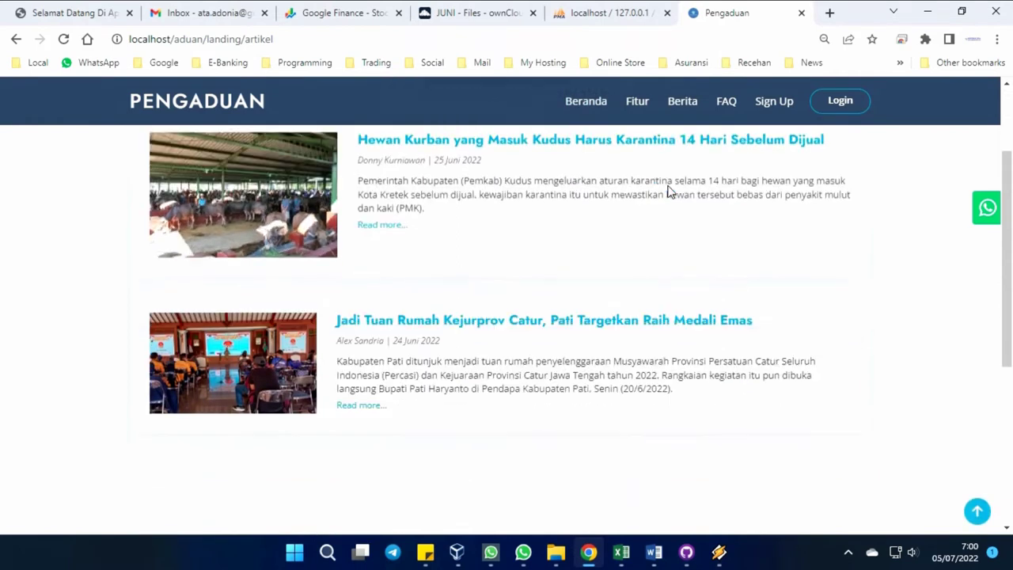
{"action": "scroll", "coordinate": [666, 192], "scroll_direction": "down", "scroll_amount": 3}
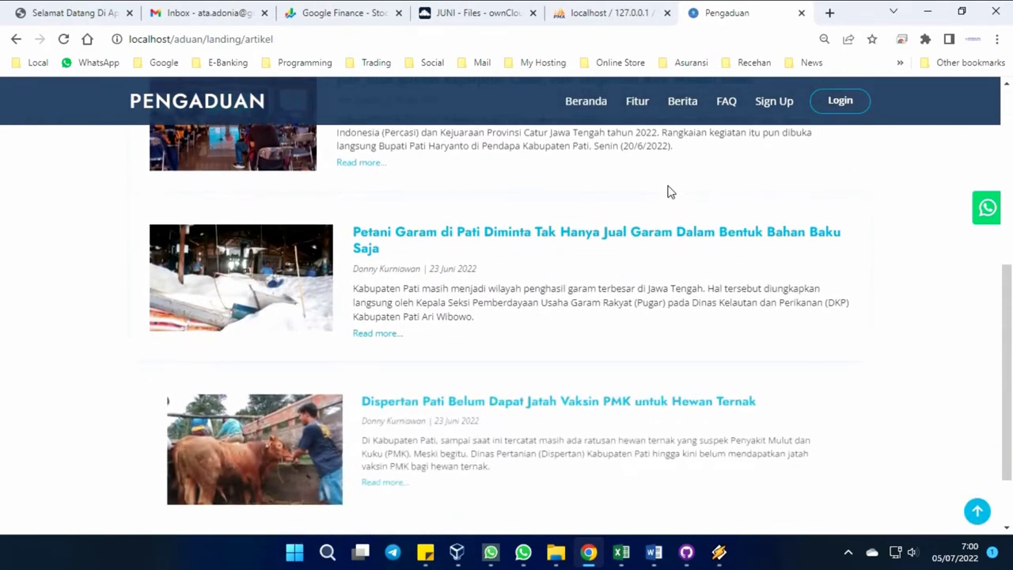
{"action": "scroll", "coordinate": [667, 192], "scroll_direction": "down", "scroll_amount": 1}
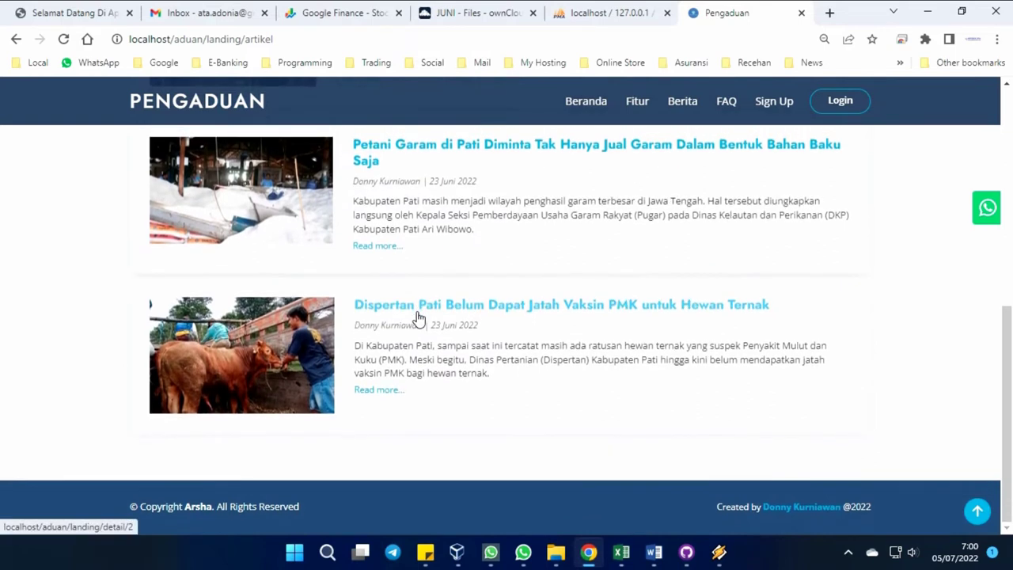
Read the Dispertan Pati PMK vaccine article, then move on to the FAQ section.
{"action": "left_click", "coordinate": [418, 317]}
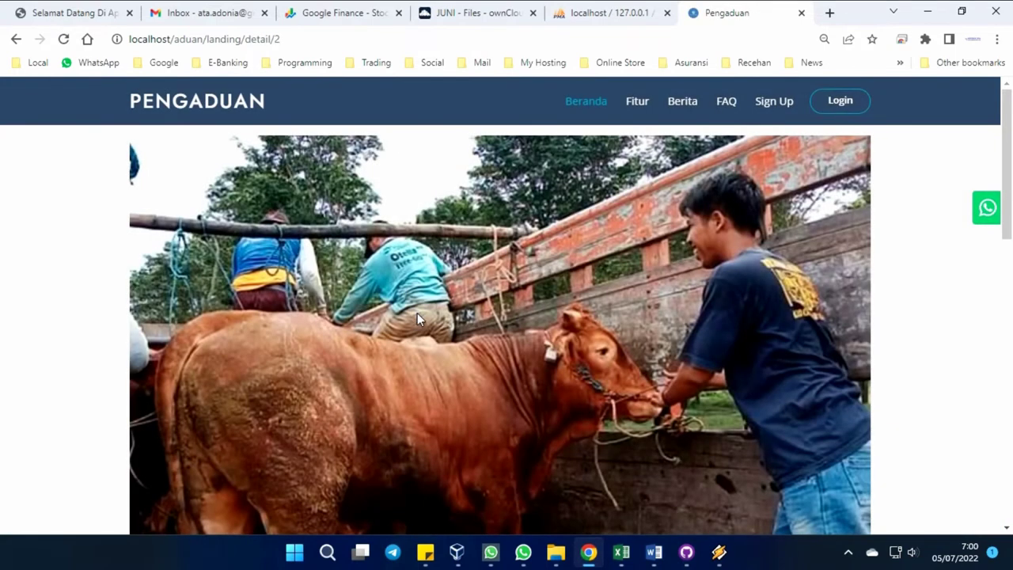
{"action": "scroll", "coordinate": [417, 312], "scroll_direction": "down", "scroll_amount": 4}
{"action": "scroll", "coordinate": [419, 319], "scroll_direction": "down", "scroll_amount": 4}
{"action": "scroll", "coordinate": [418, 312], "scroll_direction": "down", "scroll_amount": 3}
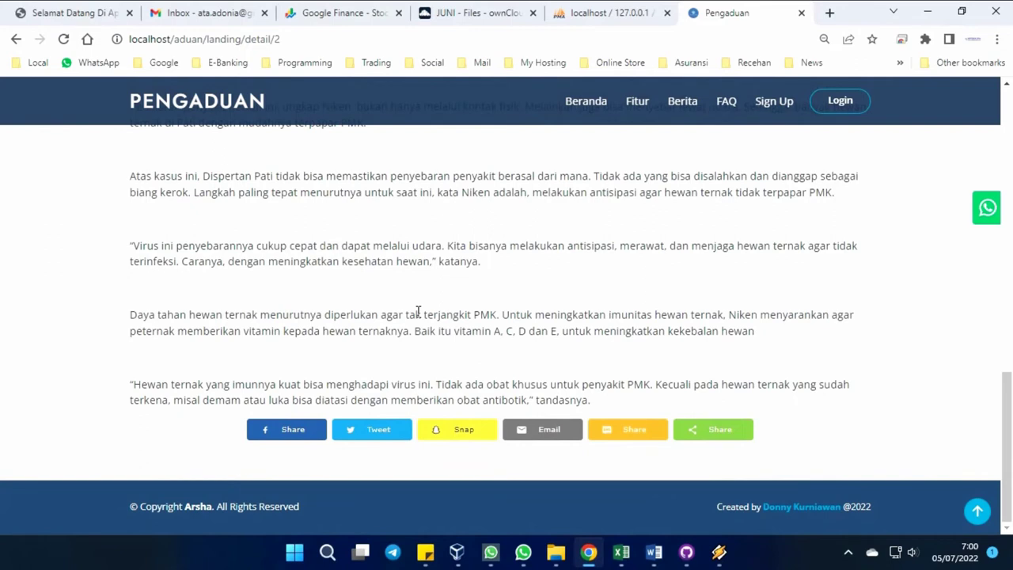
{"action": "scroll", "coordinate": [418, 311], "scroll_direction": "up", "scroll_amount": 4}
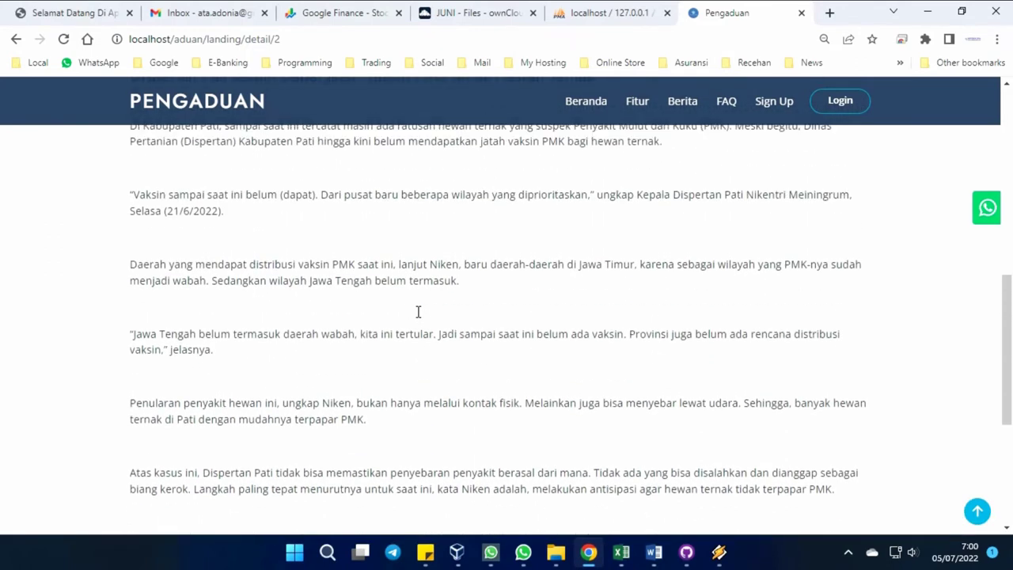
{"action": "left_click", "coordinate": [722, 105]}
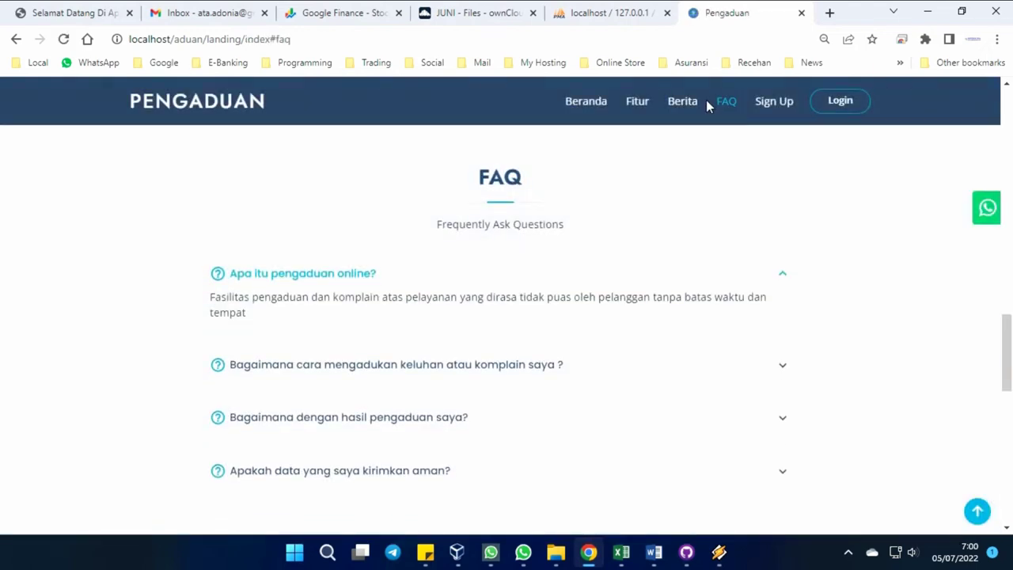
Fill the Daftar Gratis form's full name and email from saved suggestions.
{"action": "left_click", "coordinate": [773, 106]}
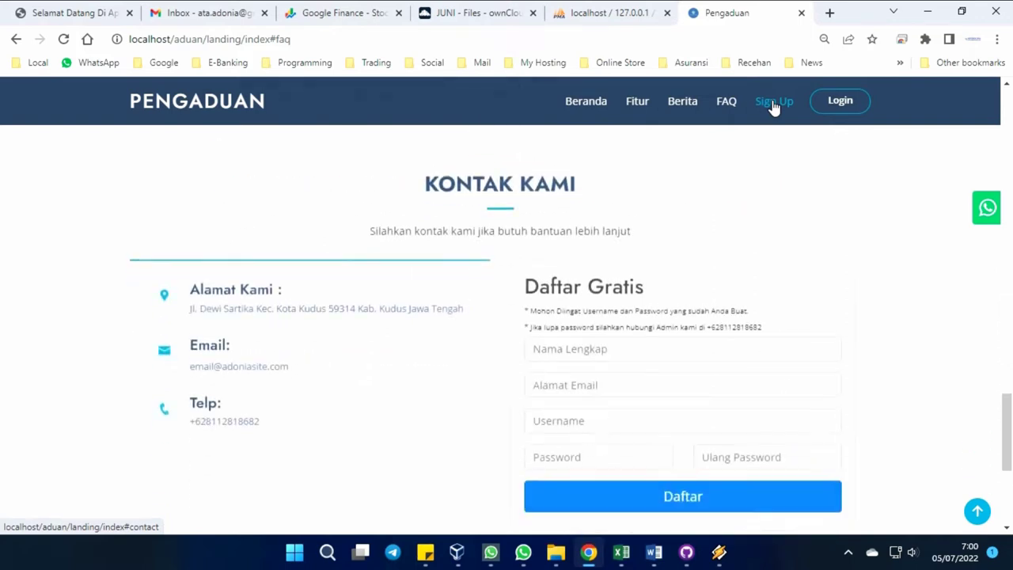
{"action": "left_click", "coordinate": [583, 342]}
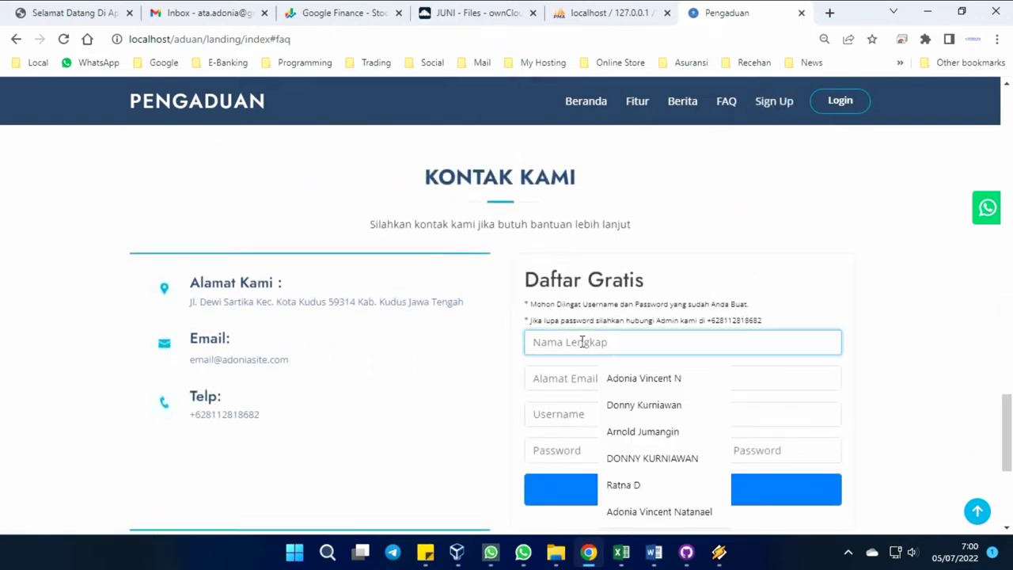
{"action": "type", "text": "arnol"}
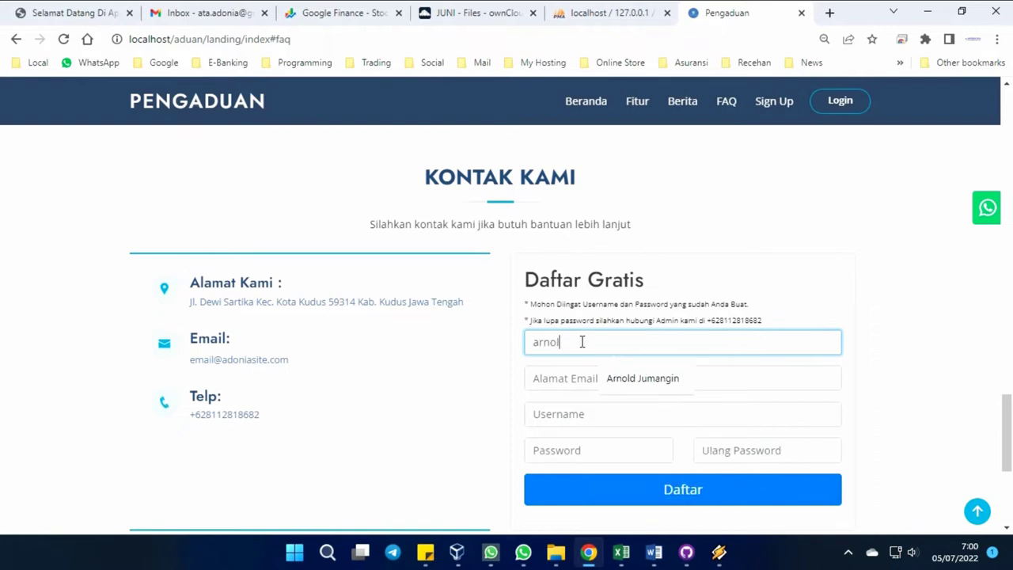
{"action": "left_click", "coordinate": [638, 379]}
{"action": "left_click", "coordinate": [583, 377]}
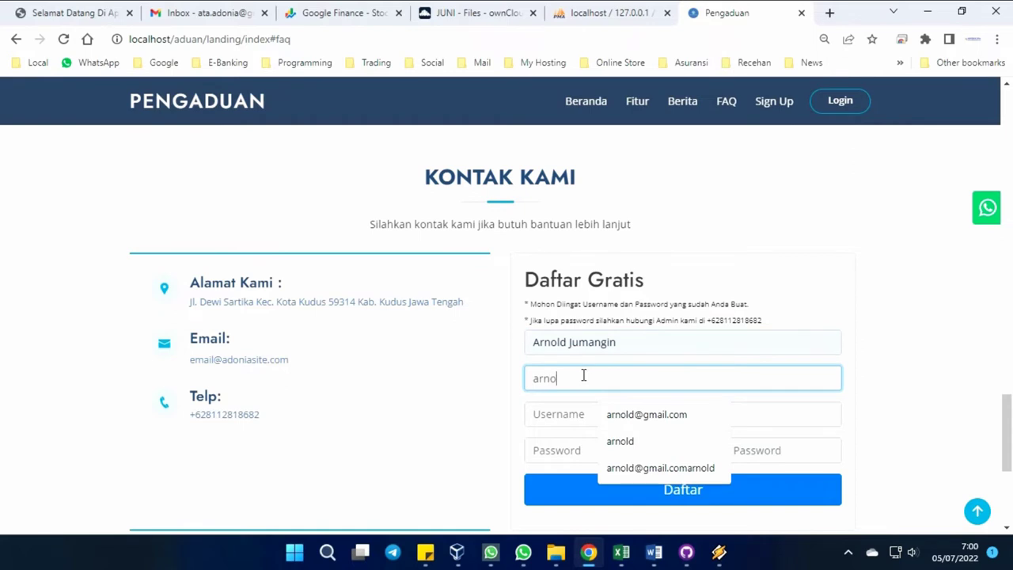
{"action": "left_click", "coordinate": [661, 417]}
Enter the username and matching passwords, then submit the registration.
{"action": "left_click", "coordinate": [622, 417]}
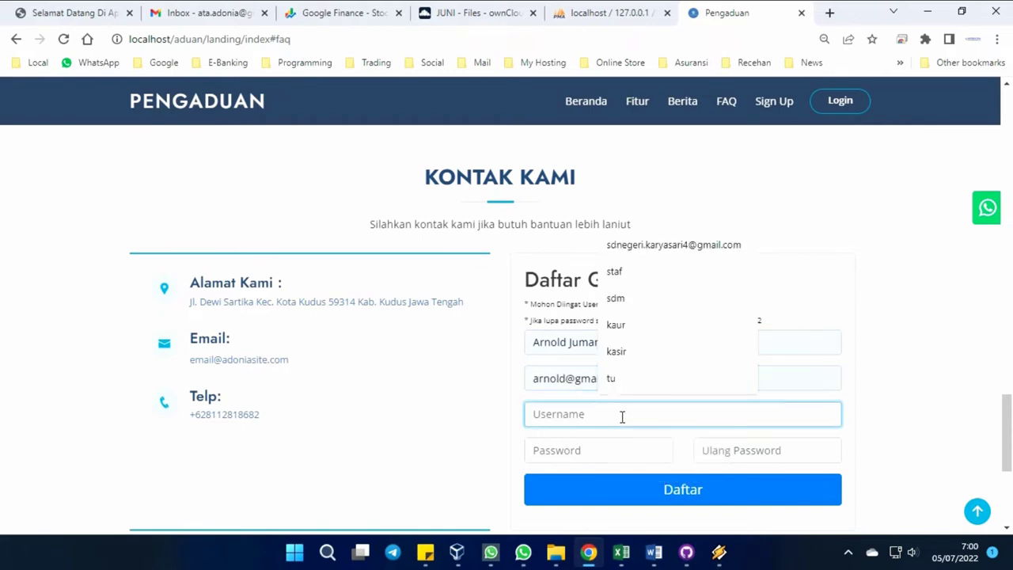
{"action": "type", "text": "arnold"}
{"action": "key", "text": "Tab"}
{"action": "type", "text": "ar"}
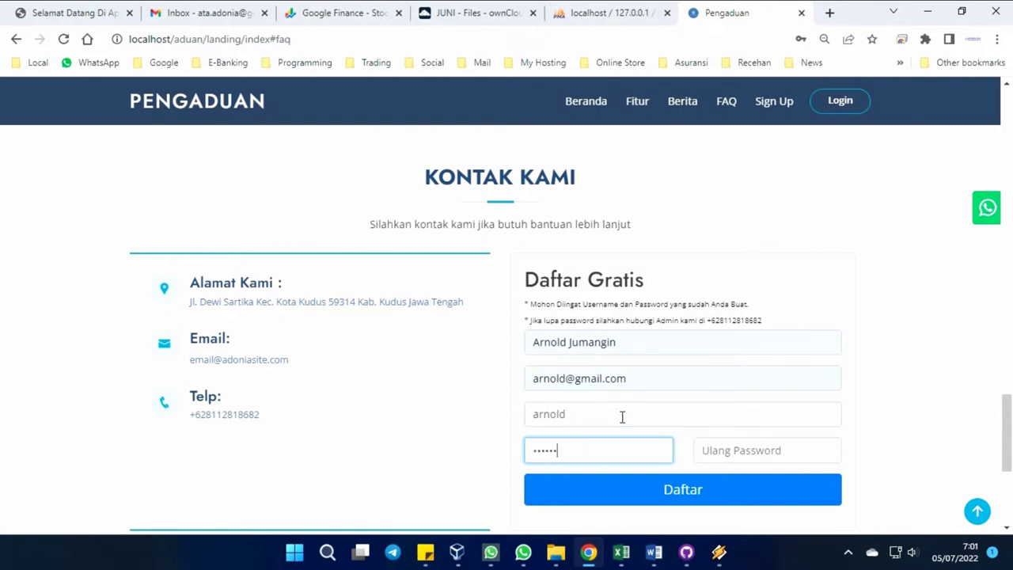
{"action": "type", "text": "ar"}
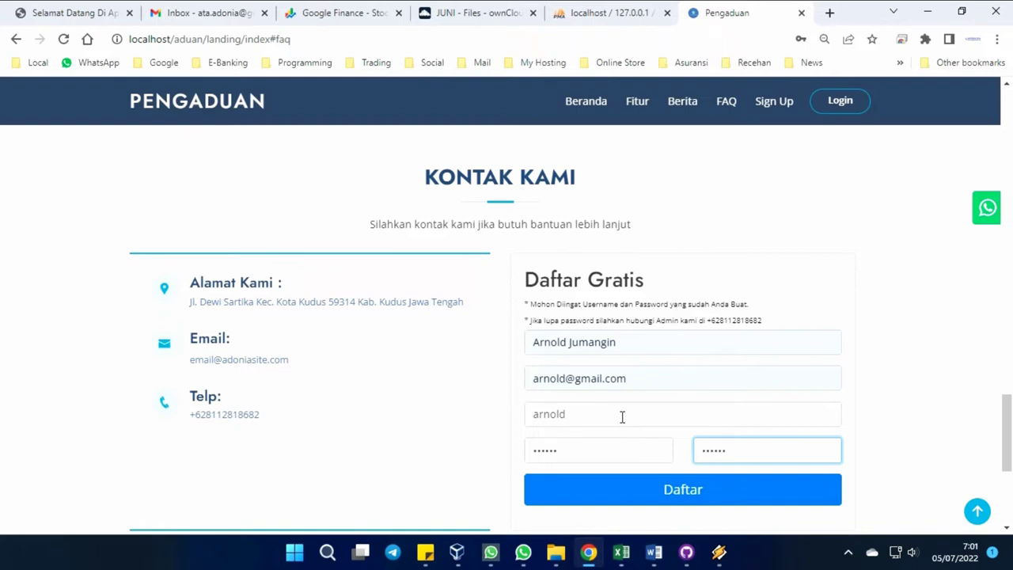
{"action": "left_click", "coordinate": [653, 492]}
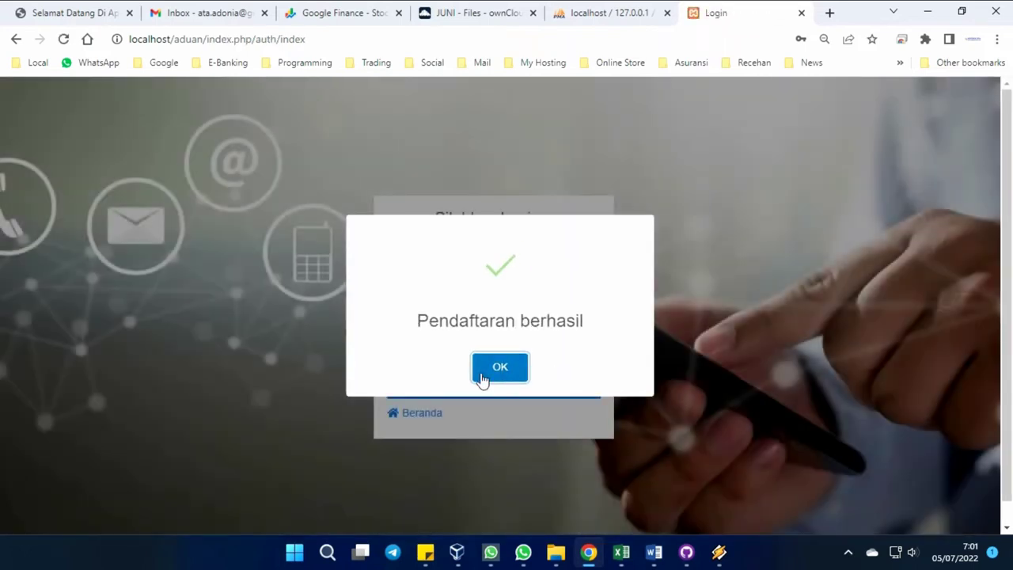
Dismiss the success message and log in with the new account's username and password.
{"action": "left_click", "coordinate": [482, 378]}
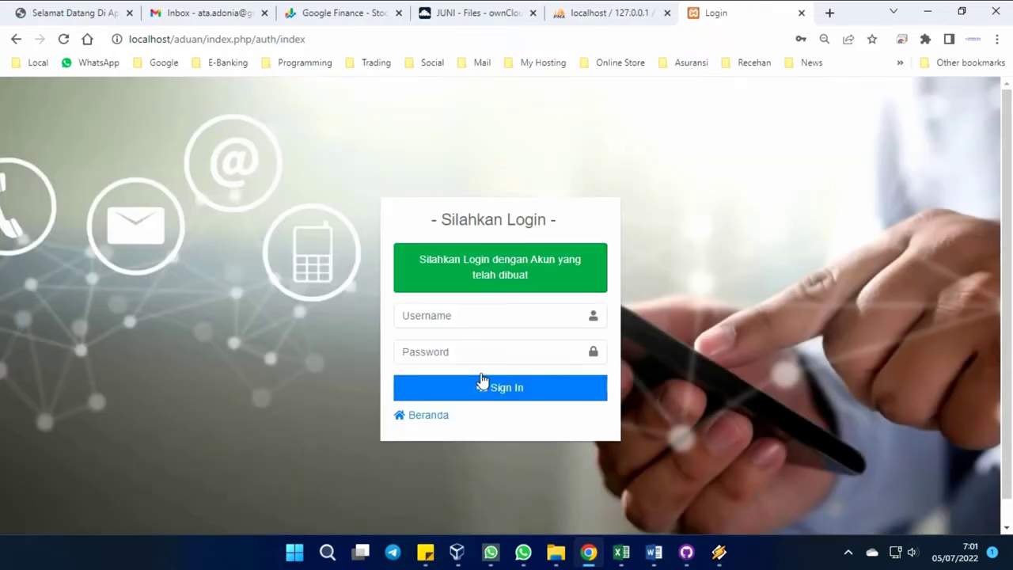
{"action": "left_click", "coordinate": [465, 316]}
{"action": "type", "text": "arnold"}
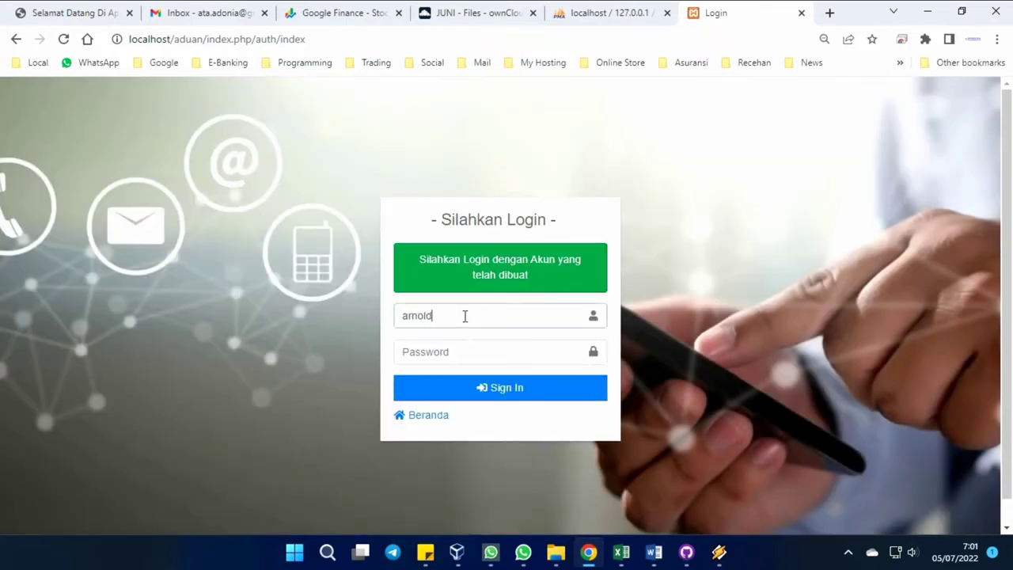
{"action": "key", "text": "Tab"}
{"action": "type", "text": "a"}
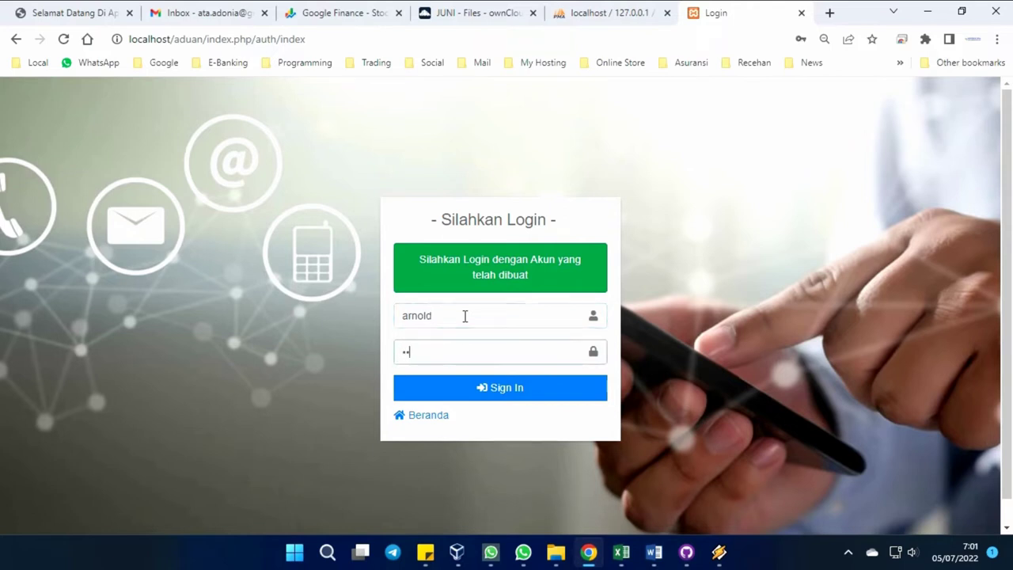
{"action": "key", "text": "Return"}
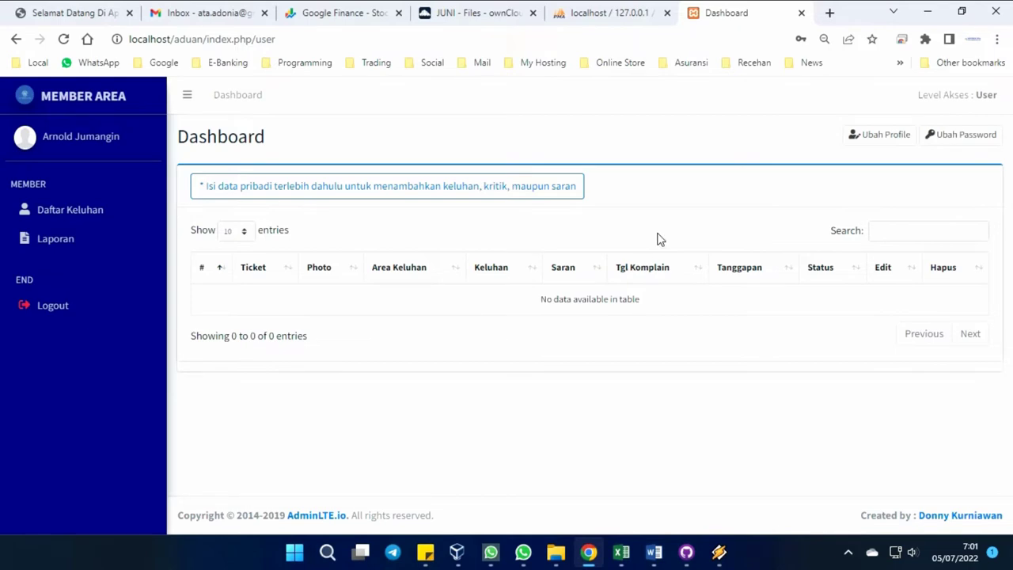
Look over the Ubah Profile and Ubah Password forms, closing both unchanged.
{"action": "left_click", "coordinate": [874, 137]}
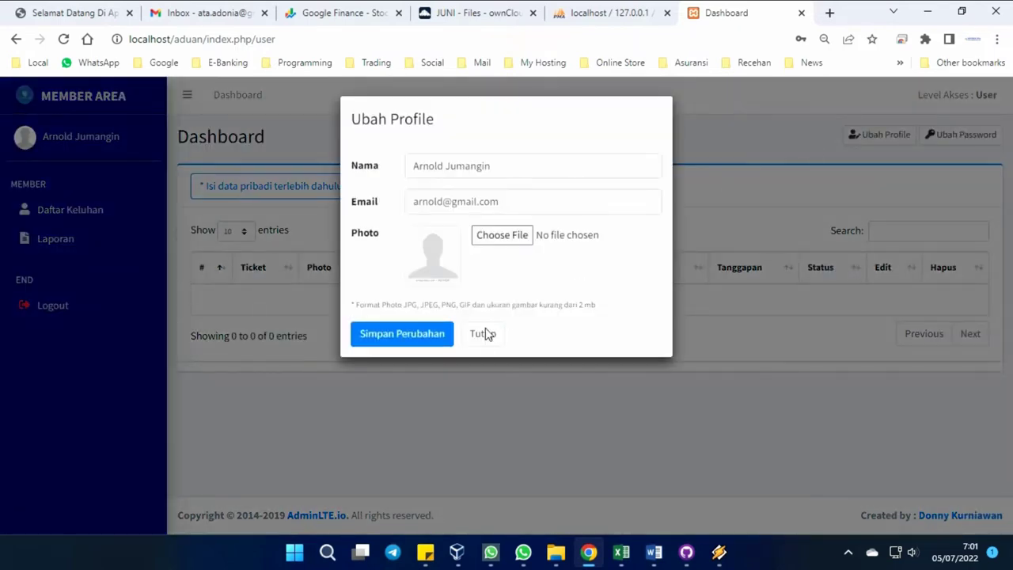
{"action": "left_click", "coordinate": [483, 333]}
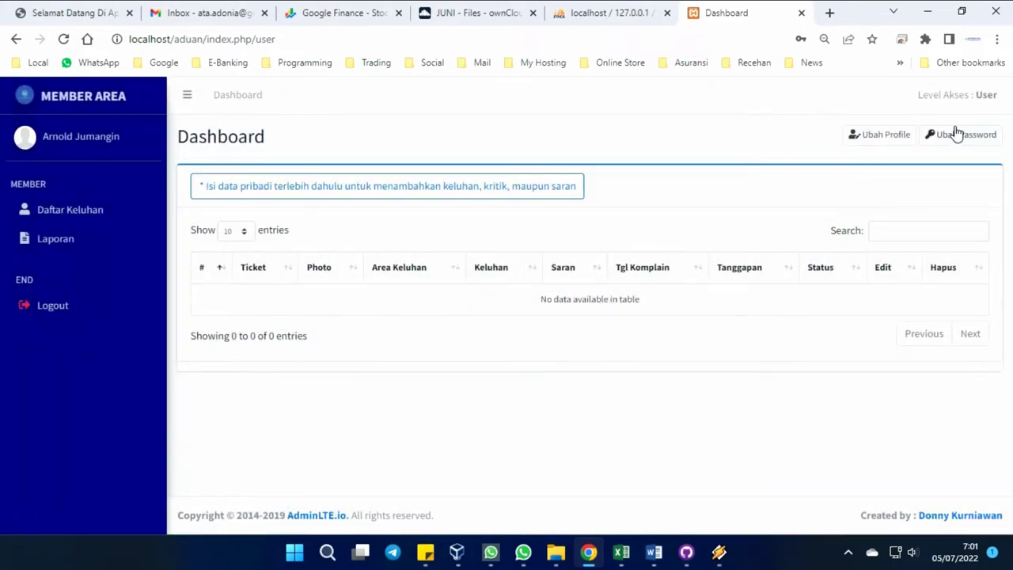
{"action": "left_click", "coordinate": [956, 133]}
{"action": "left_click", "coordinate": [491, 342]}
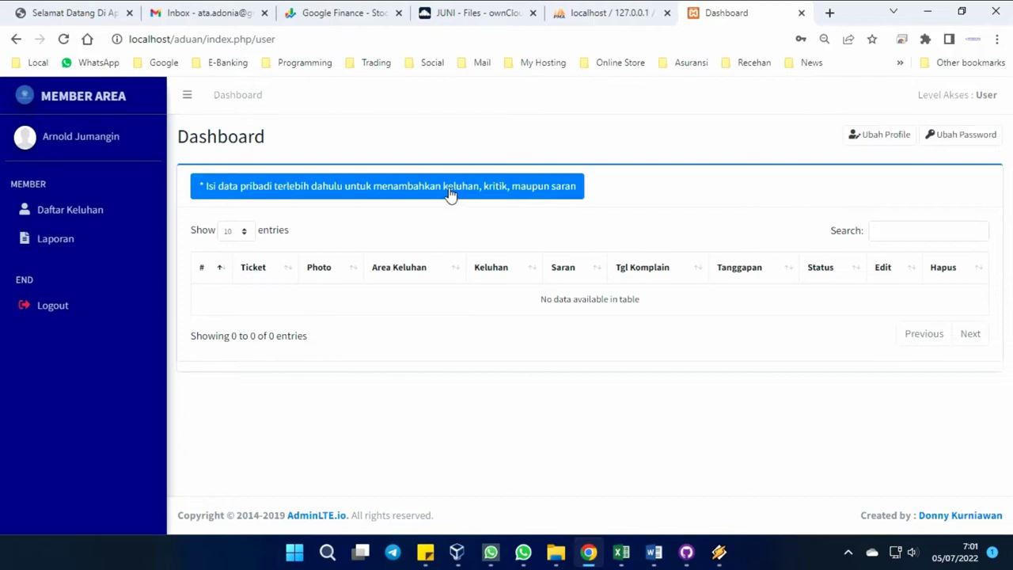
Save the phone number and street address in the Data Pribadi form.
{"action": "left_click", "coordinate": [403, 192]}
{"action": "left_click", "coordinate": [400, 185]}
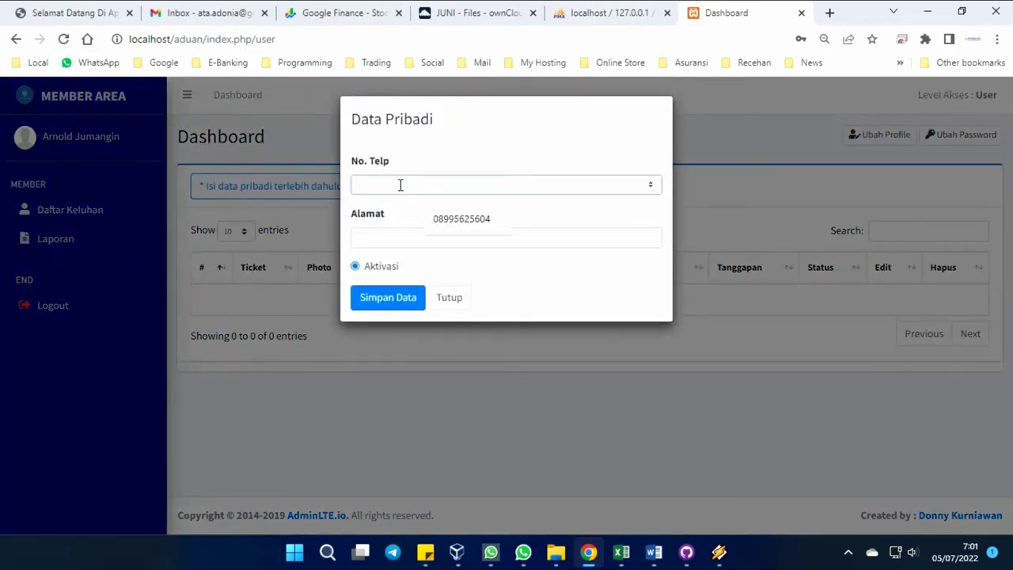
{"action": "left_click", "coordinate": [455, 222]}
{"action": "left_click", "coordinate": [428, 232]}
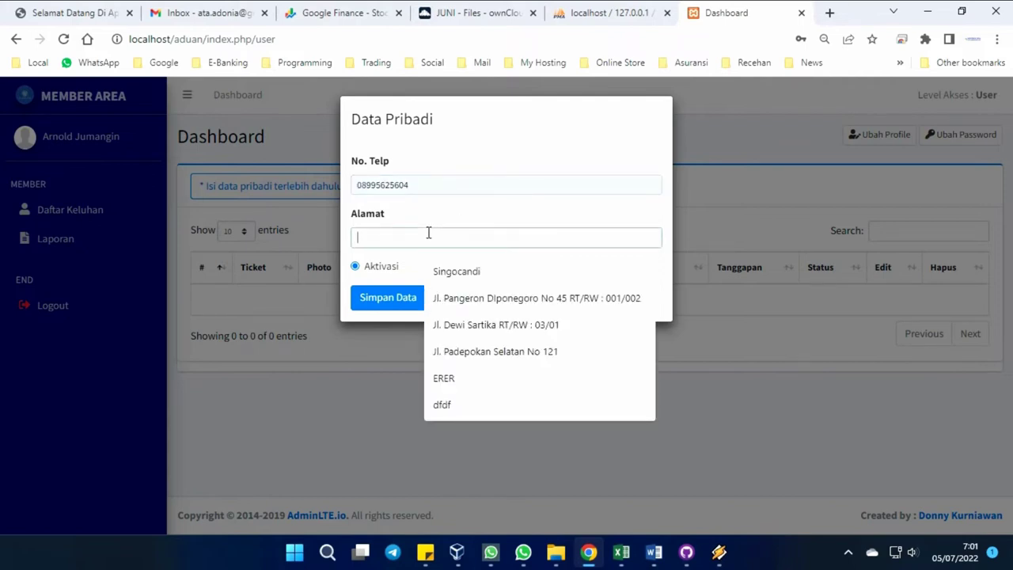
{"action": "left_click", "coordinate": [452, 298]}
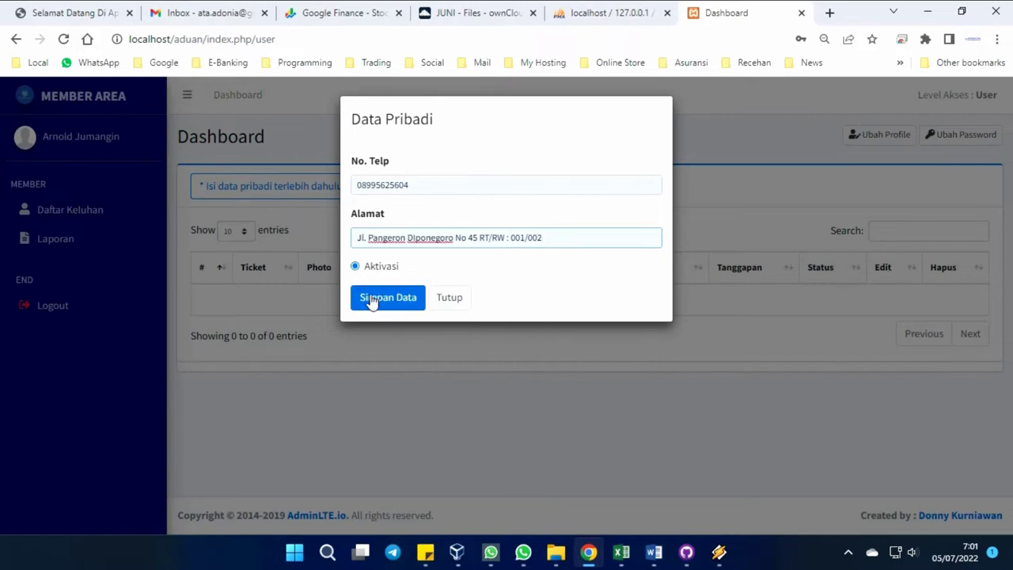
{"action": "left_click", "coordinate": [370, 299]}
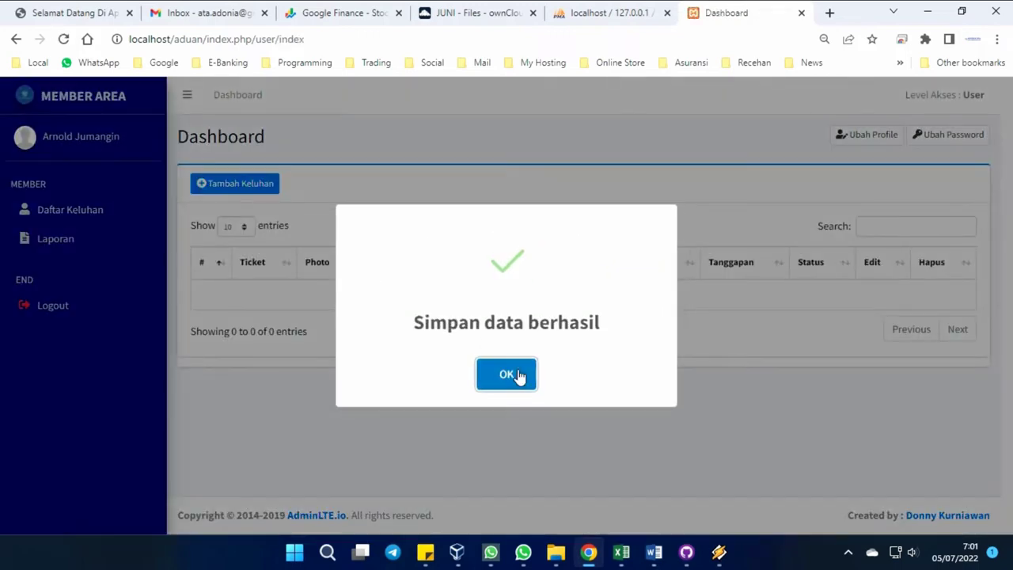
{"action": "left_click", "coordinate": [507, 374]}
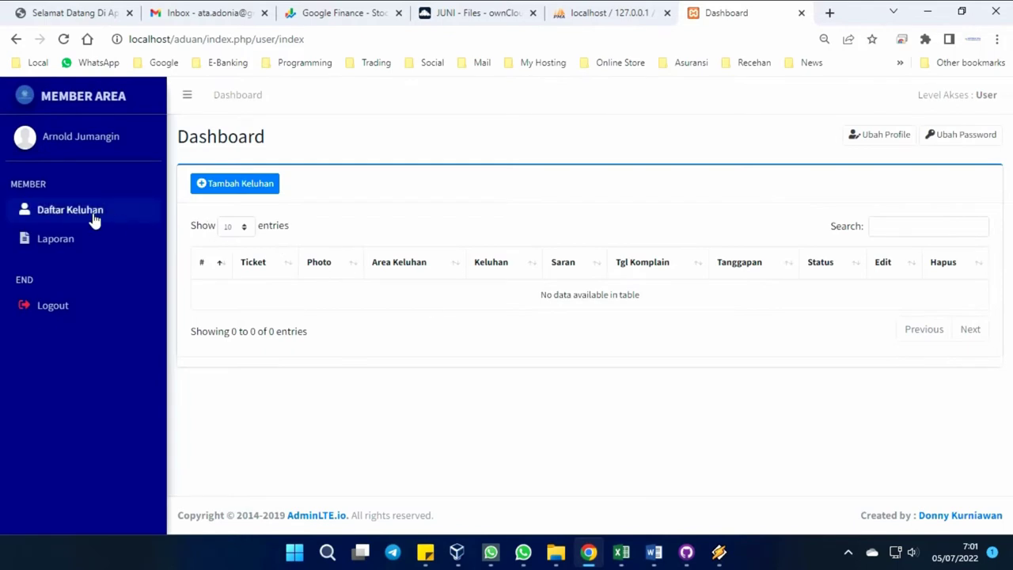
Glance at Laporan, then start a new complaint with area set to Parkir.
{"action": "left_click", "coordinate": [69, 249]}
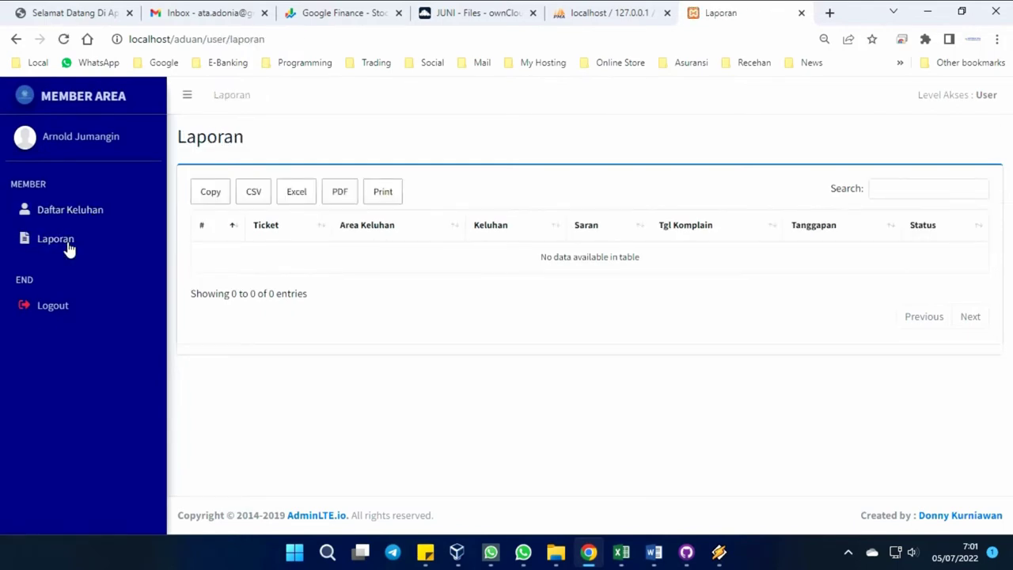
{"action": "left_click", "coordinate": [79, 215]}
{"action": "left_click", "coordinate": [231, 193]}
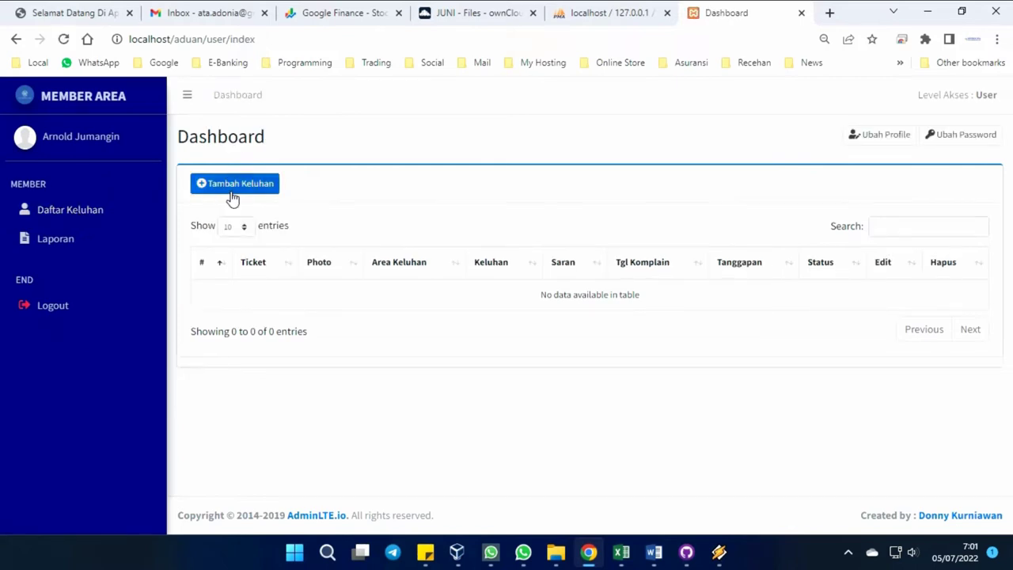
{"action": "left_click", "coordinate": [442, 238]}
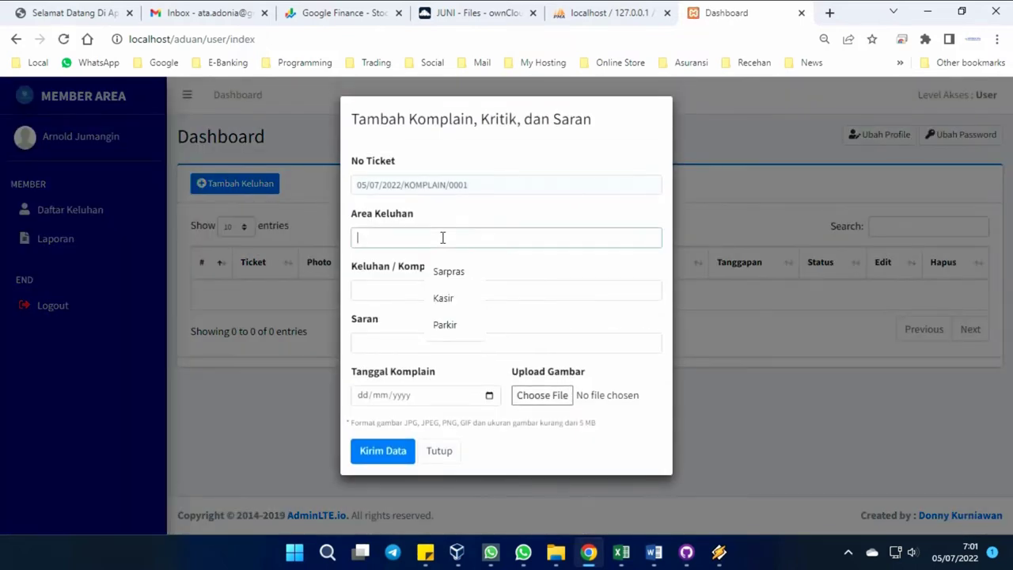
{"action": "left_click", "coordinate": [445, 323]}
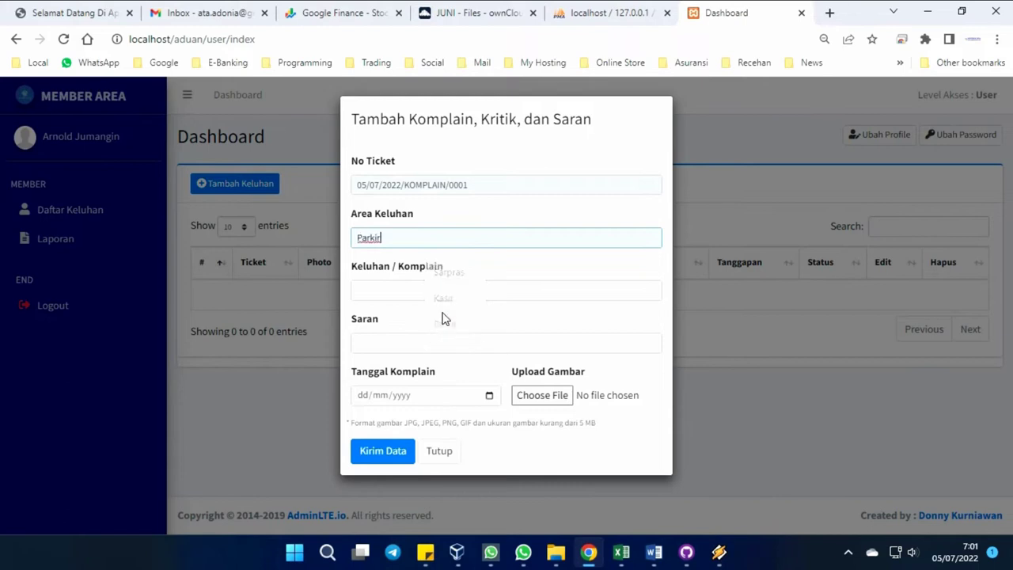
Enter 'Tukang parkir galak dan judes', suggestion 'Mohon di training ulang', dated 05/07/2022.
{"action": "left_click", "coordinate": [425, 291]}
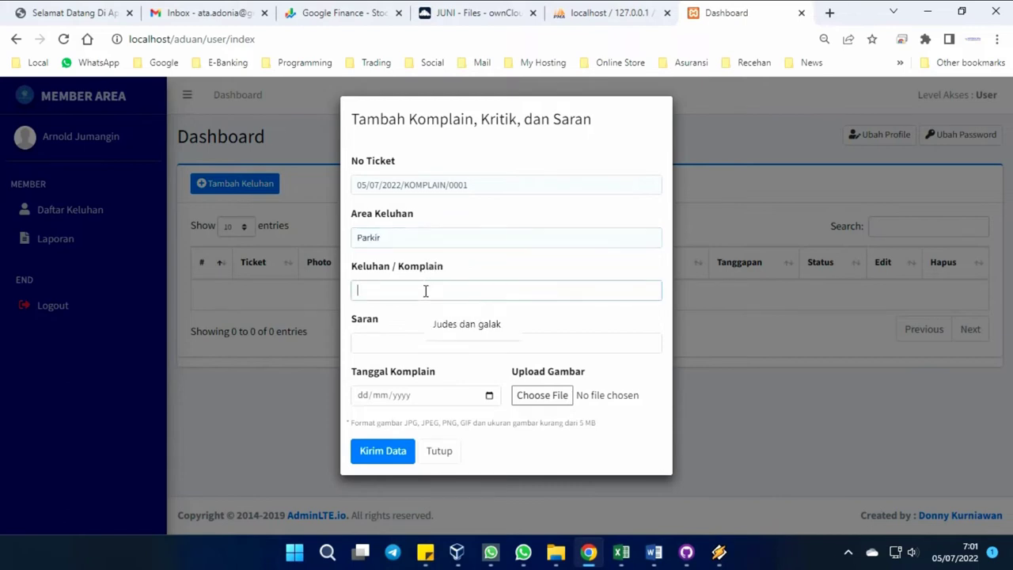
{"action": "type", "text": "Tempat terlalu semp"}
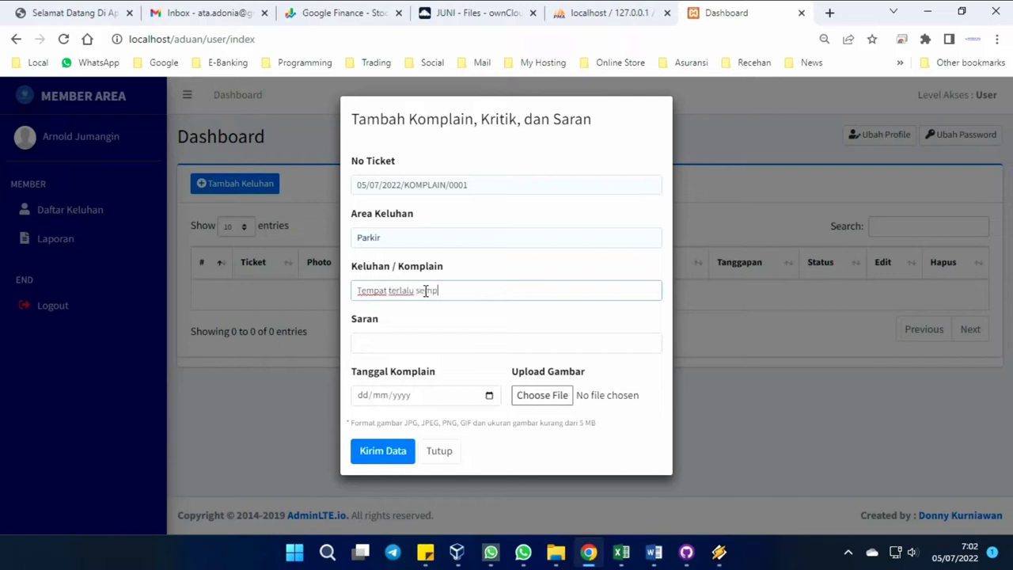
{"action": "key", "text": "BackSpace"}
{"action": "key", "text": "BackSpace"}
{"action": "key", "text": "BackSpace"}
{"action": "key", "text": "BackSpace"}
{"action": "key", "text": "BackSpace"}
{"action": "key", "text": "BackSpace"}
{"action": "key", "text": "BackSpace"}
{"action": "key", "text": "BackSpace"}
{"action": "key", "text": "BackSpace"}
{"action": "key", "text": "BackSpace"}
{"action": "key", "text": "BackSpace"}
{"action": "key", "text": "BackSpace"}
{"action": "key", "text": "BackSpace"}
{"action": "key", "text": "BackSpace"}
{"action": "key", "text": "BackSpace"}
{"action": "key", "text": "BackSpace"}
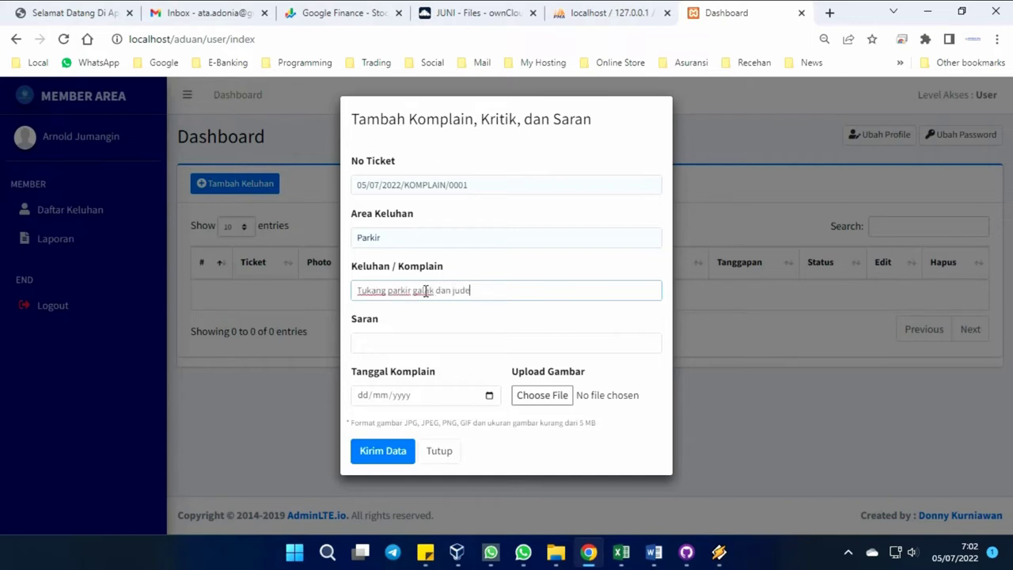
{"action": "left_click", "coordinate": [415, 342]}
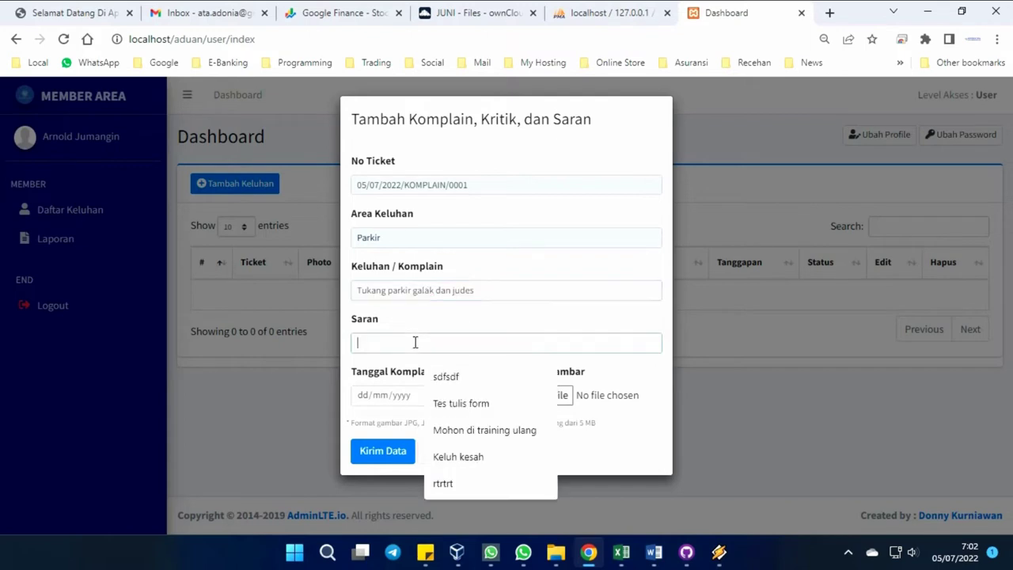
{"action": "left_click", "coordinate": [467, 429]}
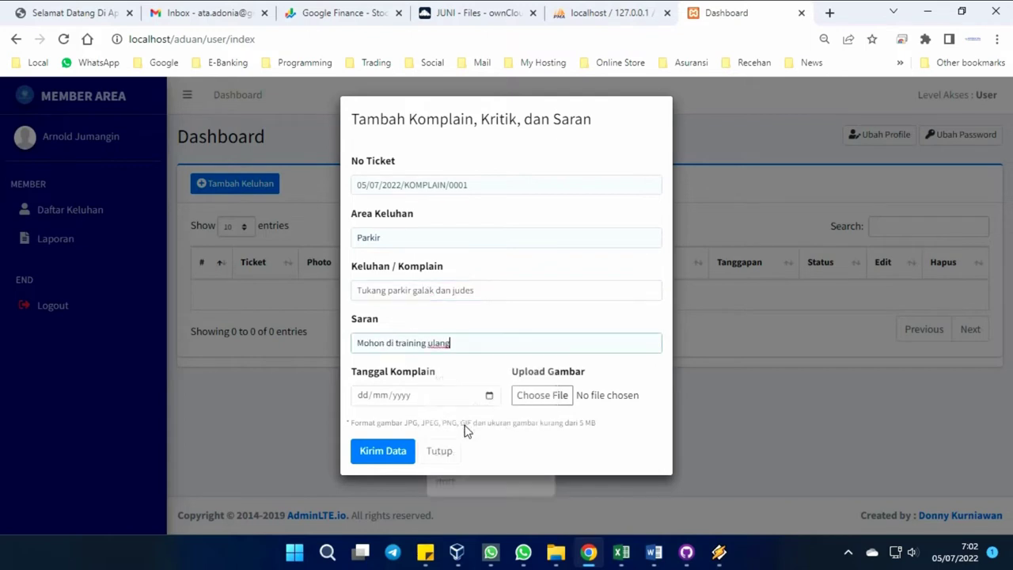
{"action": "left_click", "coordinate": [488, 395]}
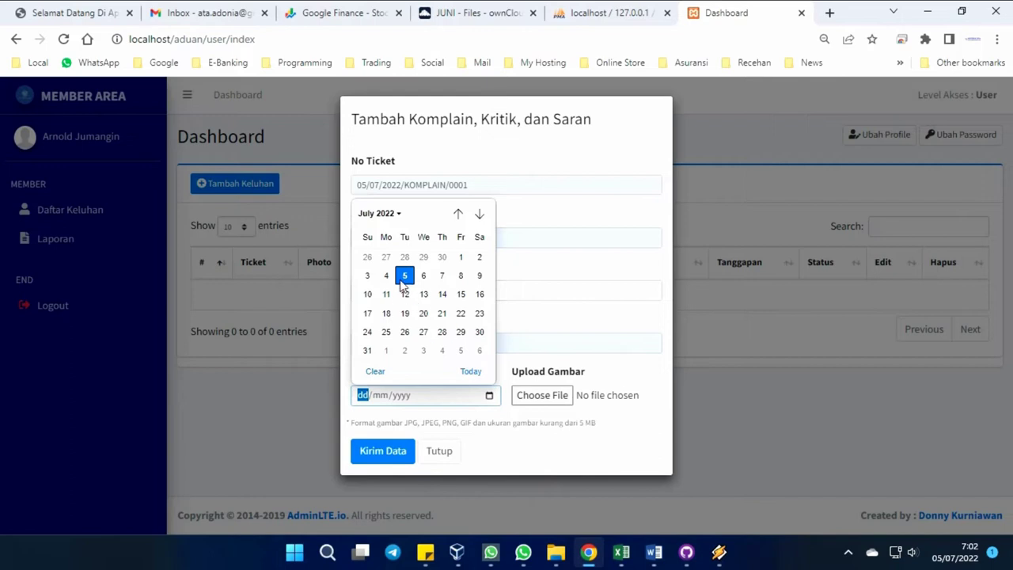
{"action": "left_click", "coordinate": [405, 275]}
Open the complaint photo picker and navigate to the Downloads folder.
{"action": "left_click", "coordinate": [542, 398]}
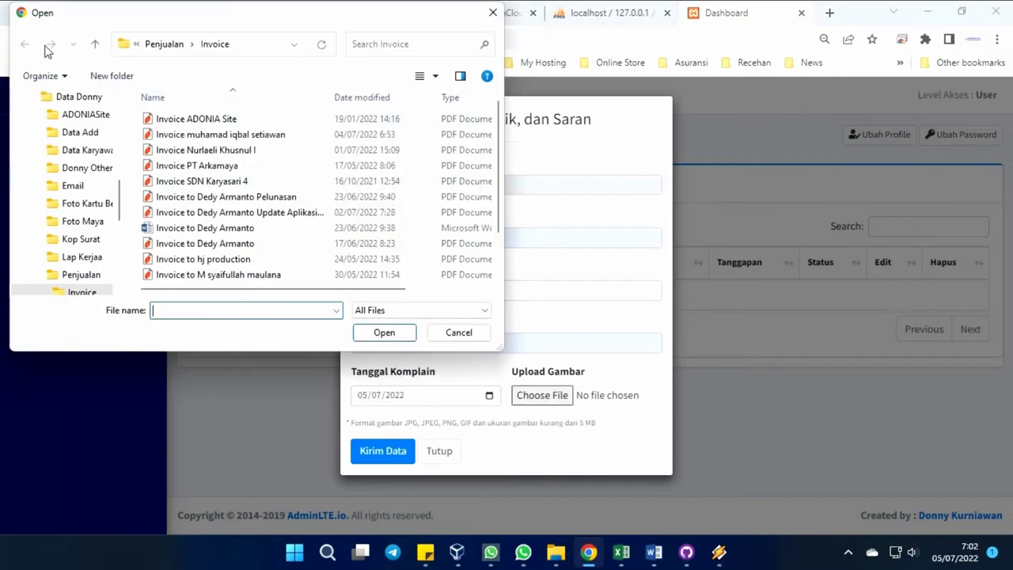
{"action": "left_click", "coordinate": [157, 45]}
{"action": "scroll", "coordinate": [61, 162], "scroll_direction": "down", "scroll_amount": 5}
{"action": "scroll", "coordinate": [67, 169], "scroll_direction": "up", "scroll_amount": 3}
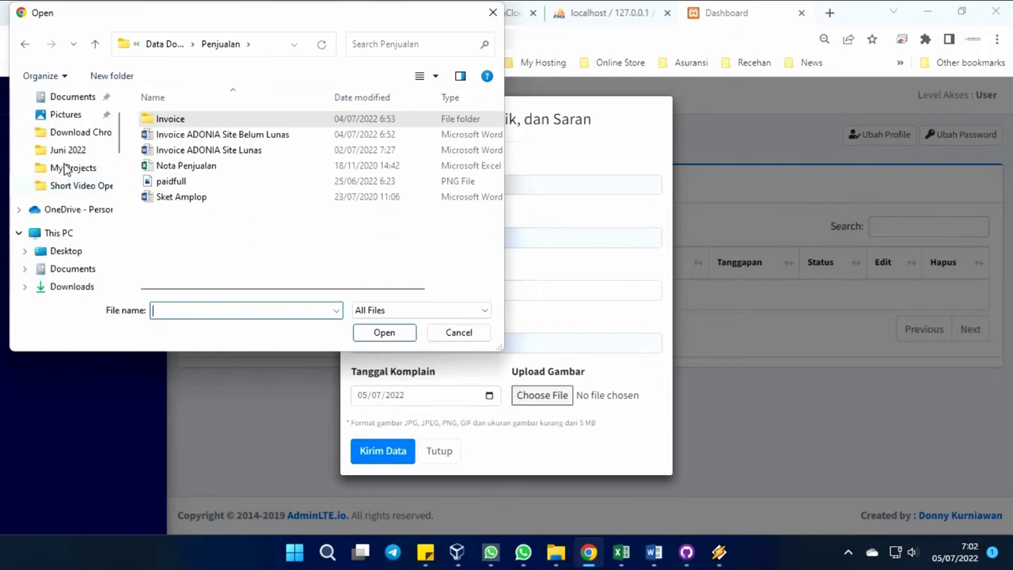
{"action": "scroll", "coordinate": [68, 169], "scroll_direction": "up", "scroll_amount": 2}
{"action": "left_click", "coordinate": [76, 121]}
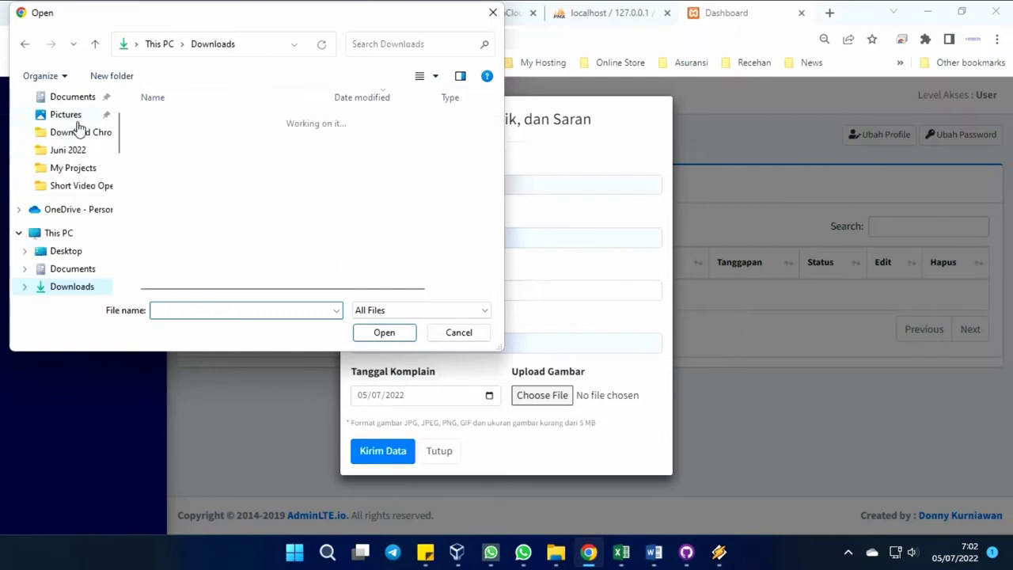
{"action": "scroll", "coordinate": [212, 206], "scroll_direction": "down", "scroll_amount": 3}
{"action": "scroll", "coordinate": [212, 208], "scroll_direction": "down", "scroll_amount": 1}
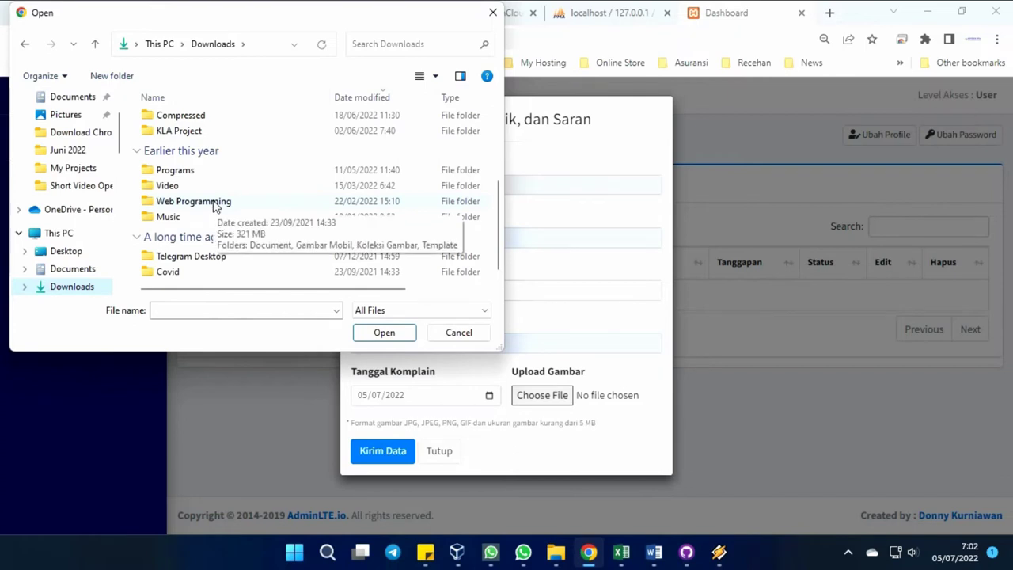
Attach motor3.jpg from Web Programming > Koleksi Gambar and submit the complaint.
{"action": "double_click", "coordinate": [214, 204]}
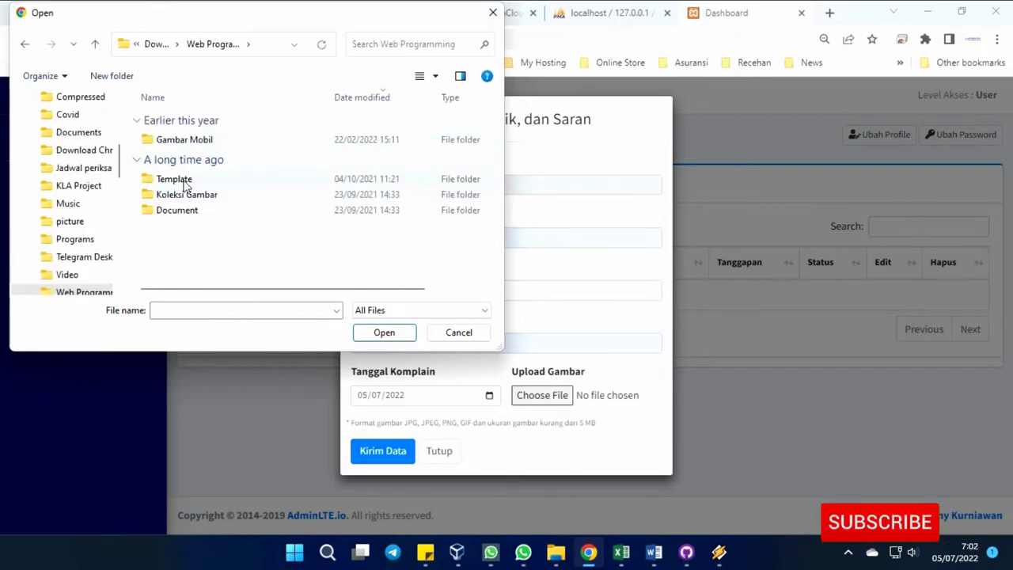
{"action": "double_click", "coordinate": [180, 195]}
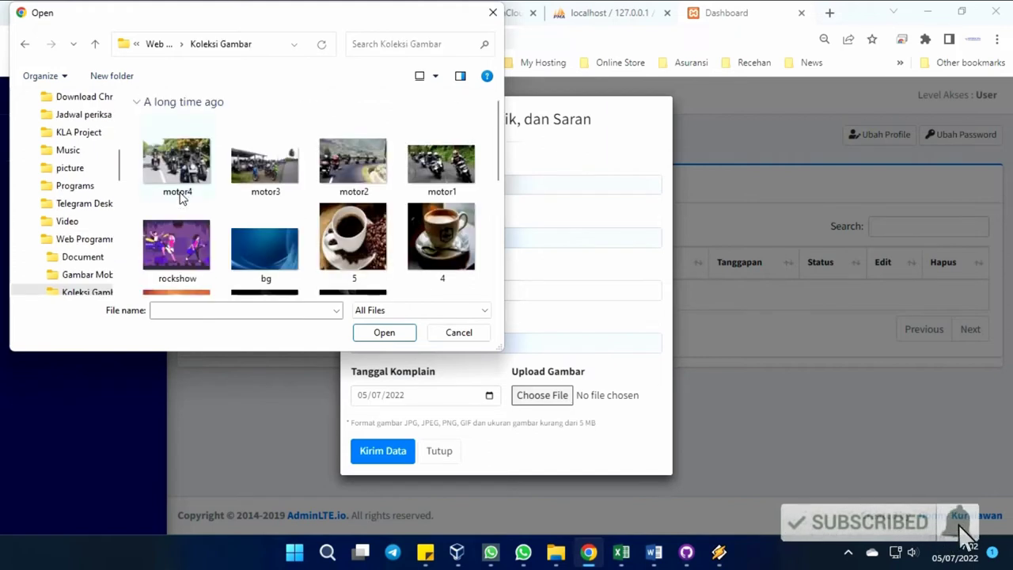
{"action": "double_click", "coordinate": [274, 178]}
{"action": "left_click", "coordinate": [391, 448]}
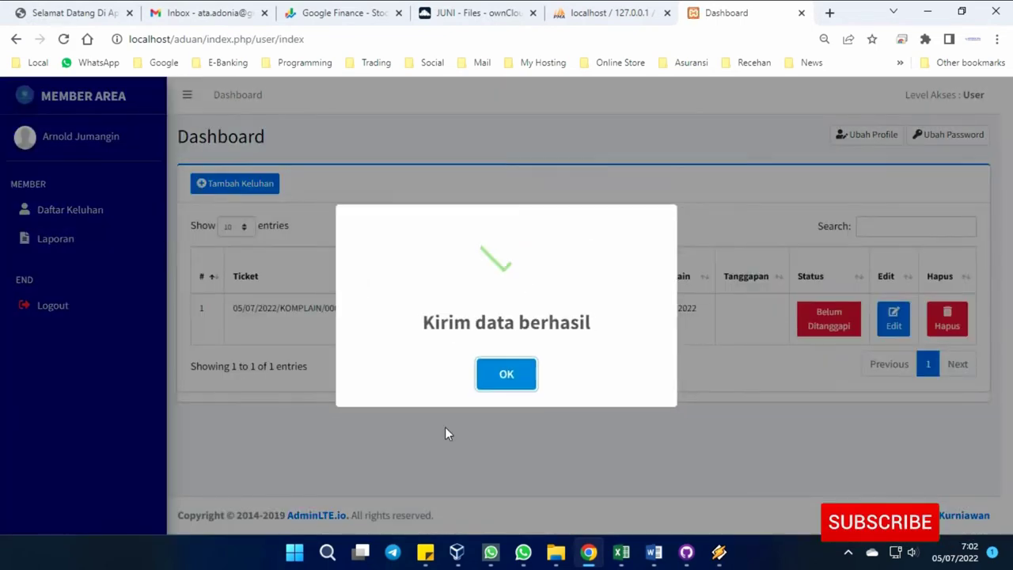
Dismiss the confirmation, view the Laporan page, and return to Daftar Keluhan.
{"action": "left_click", "coordinate": [515, 380]}
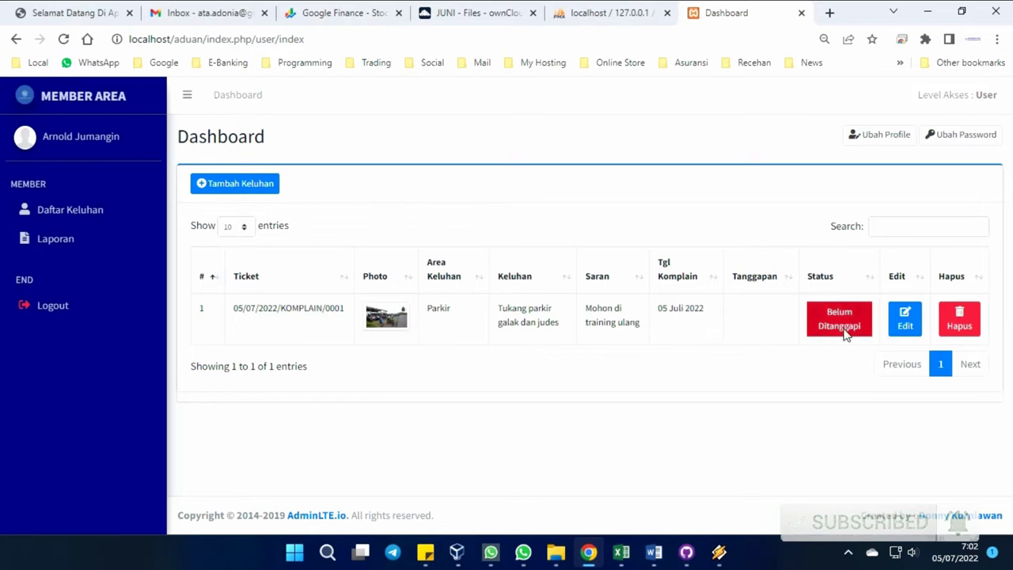
{"action": "left_click", "coordinate": [37, 236]}
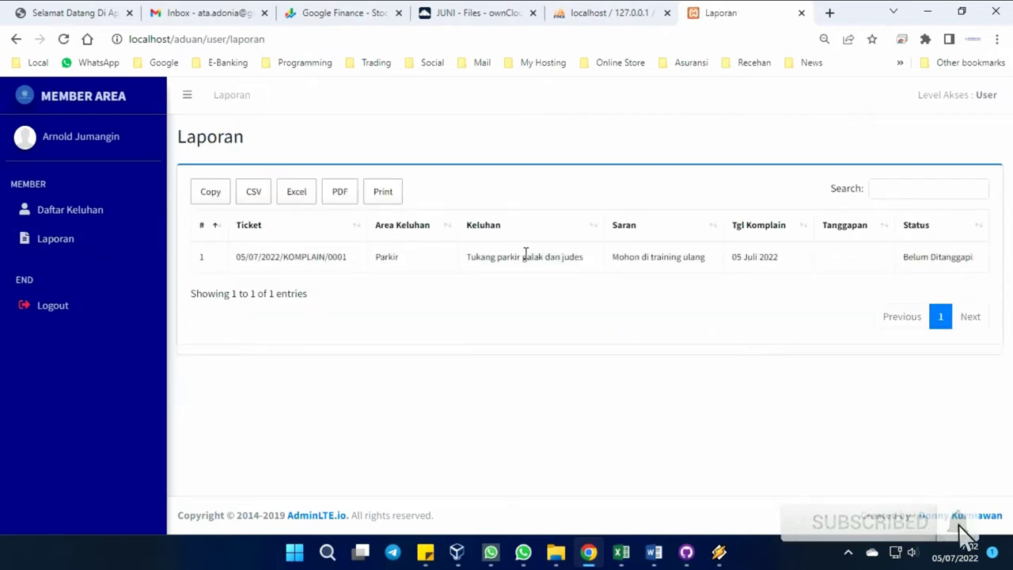
{"action": "left_click", "coordinate": [95, 215]}
Check the complaint's Edit form, Ubah Profile and Ubah Password windows, closing each unchanged.
{"action": "left_click", "coordinate": [904, 319]}
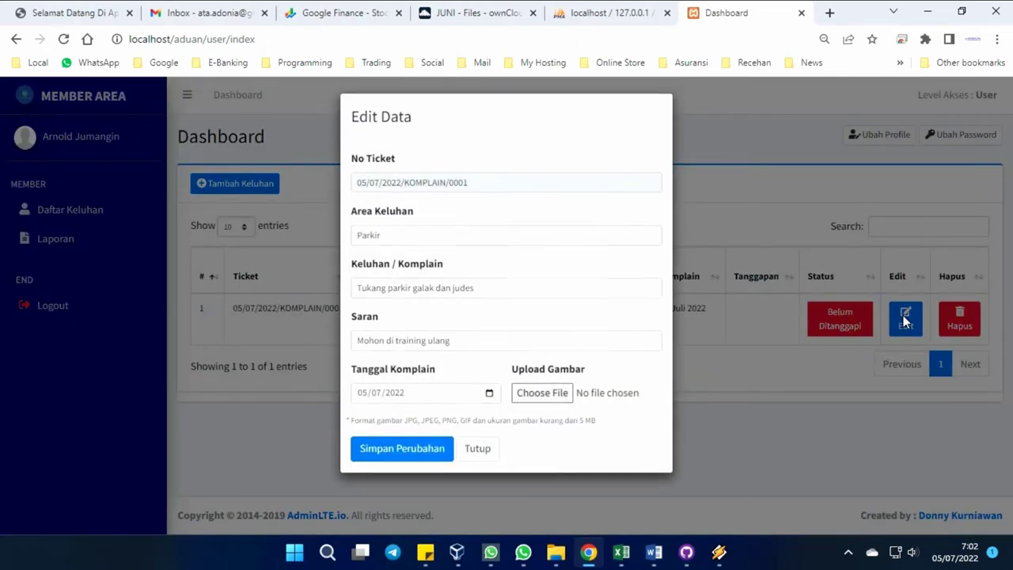
{"action": "left_click", "coordinate": [476, 451]}
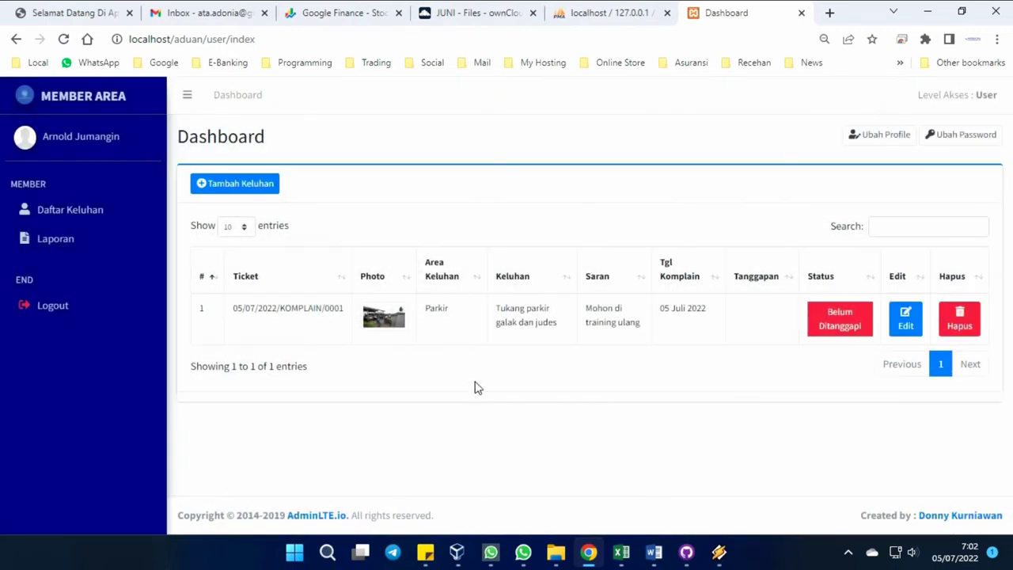
{"action": "left_click", "coordinate": [880, 134]}
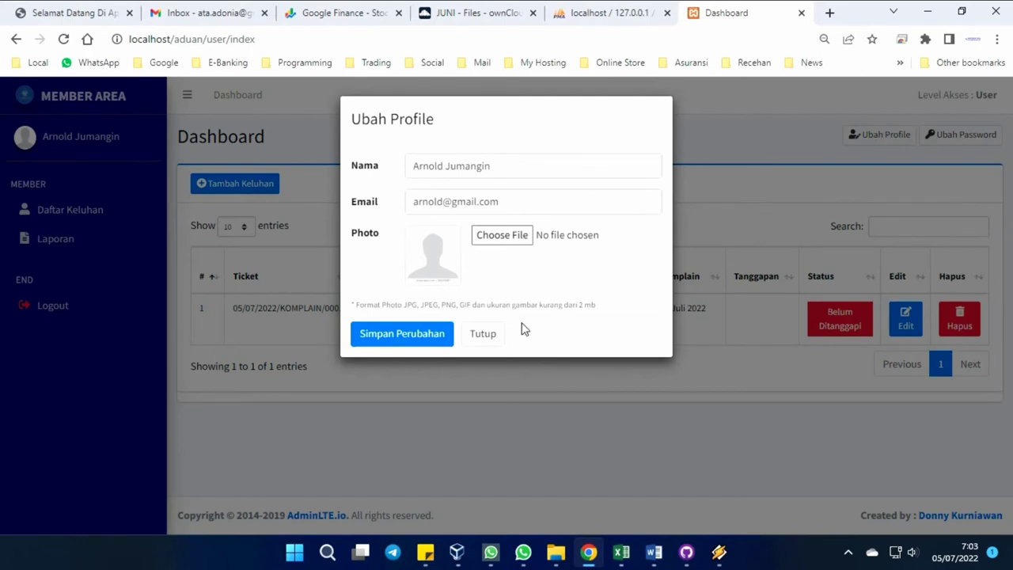
{"action": "left_click", "coordinate": [484, 335]}
{"action": "left_click", "coordinate": [973, 135]}
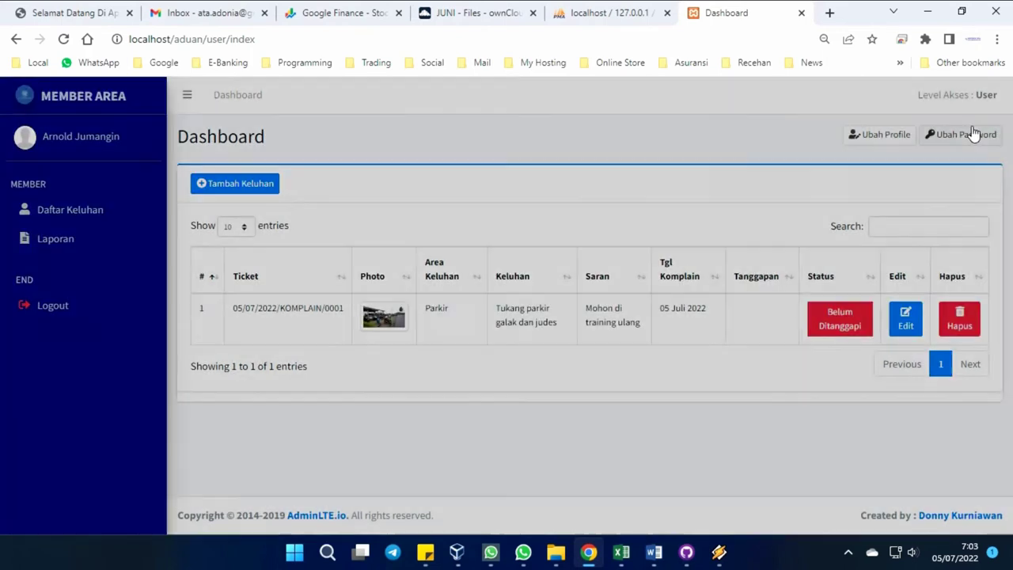
{"action": "left_click", "coordinate": [482, 338]}
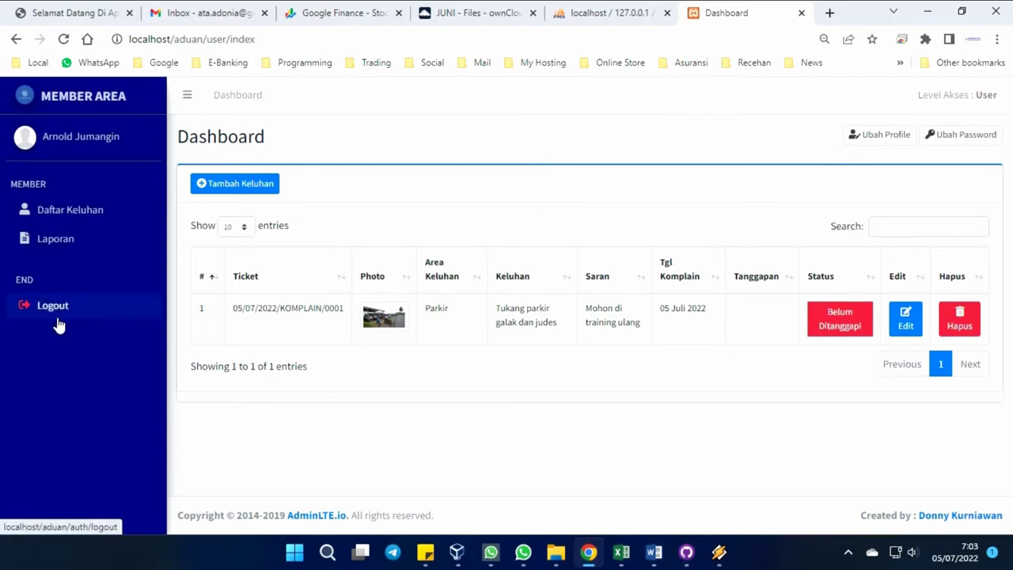
Log out of the member account and sign in with the administrator credentials.
{"action": "left_click", "coordinate": [57, 318]}
{"action": "left_click", "coordinate": [457, 351]}
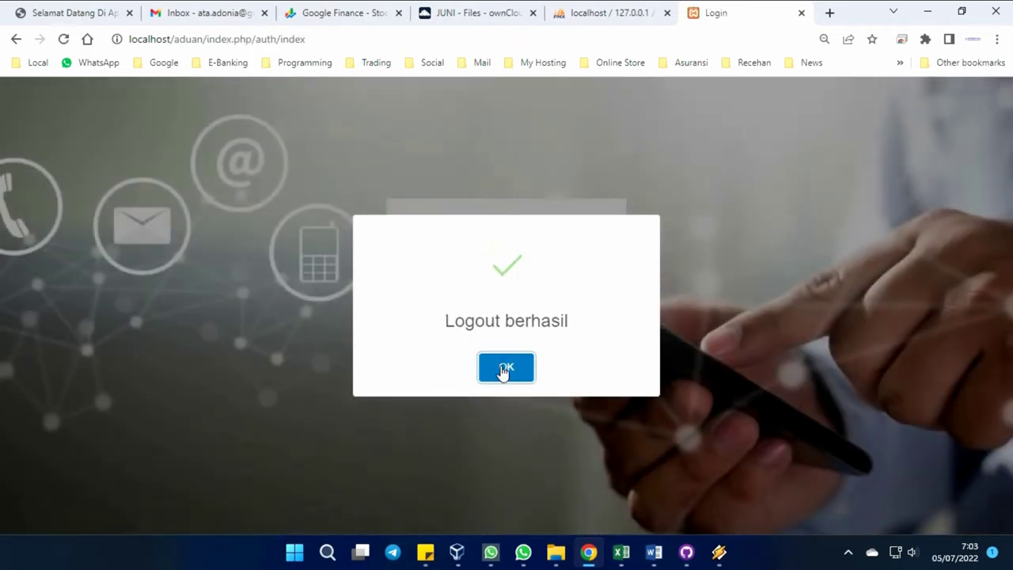
{"action": "left_click", "coordinate": [504, 368]}
{"action": "left_click", "coordinate": [483, 257]}
{"action": "type", "text": "admin"}
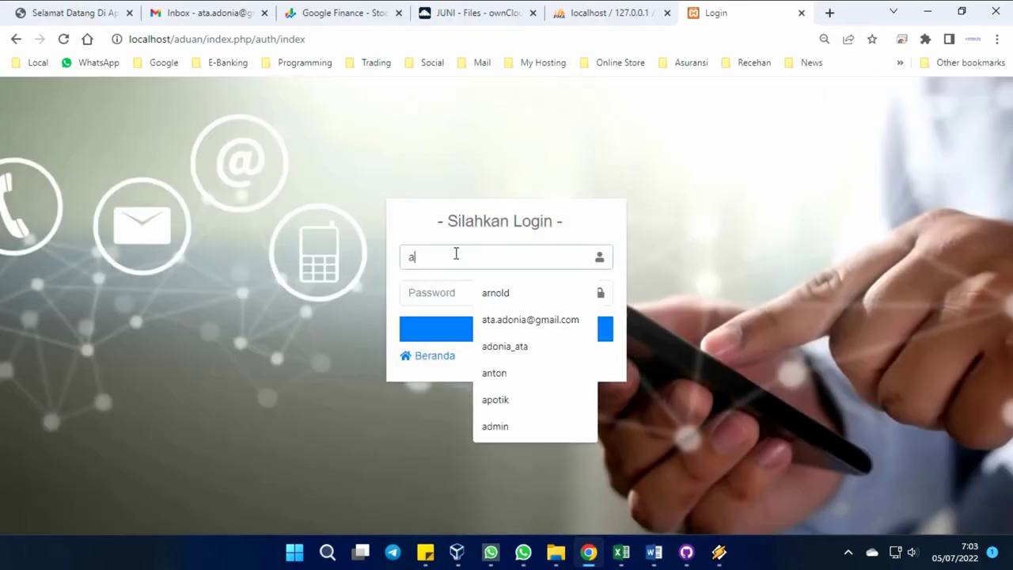
{"action": "key", "text": "Tab"}
{"action": "type", "text": "a"}
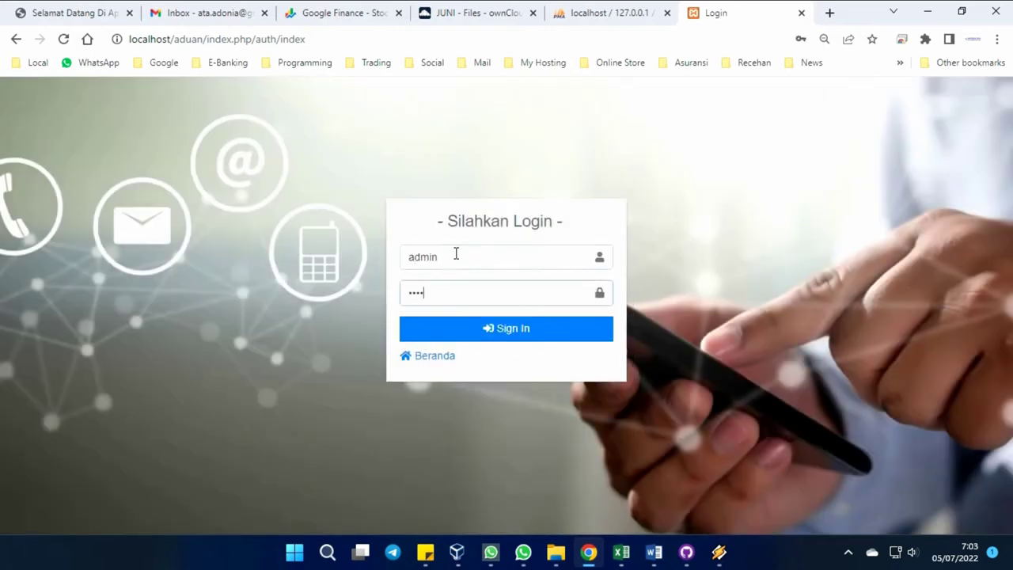
{"action": "key", "text": "Return"}
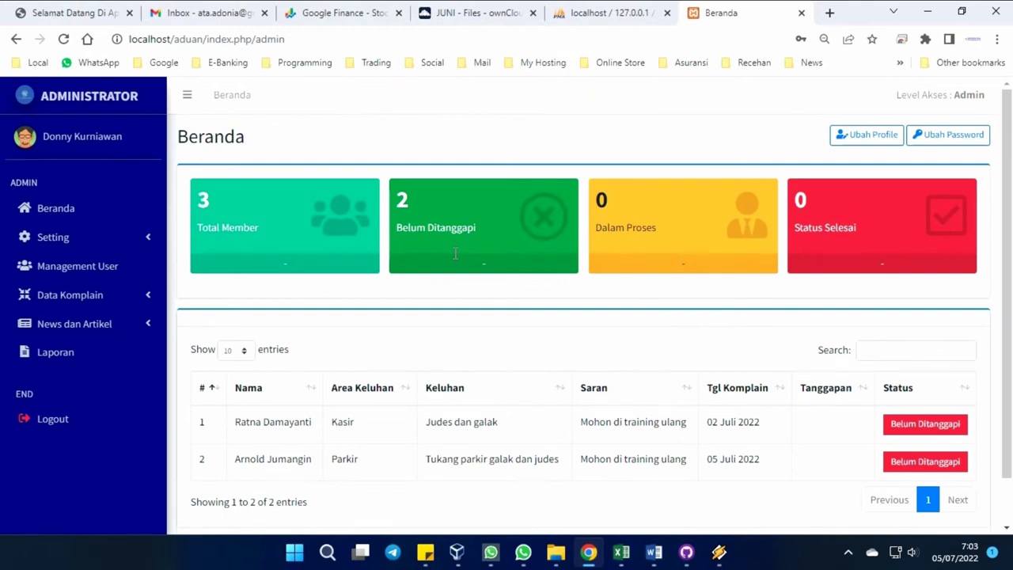
Check the admin's Ubah Profile and Ubah Password forms unchanged, then expand Setting.
{"action": "left_click", "coordinate": [866, 135]}
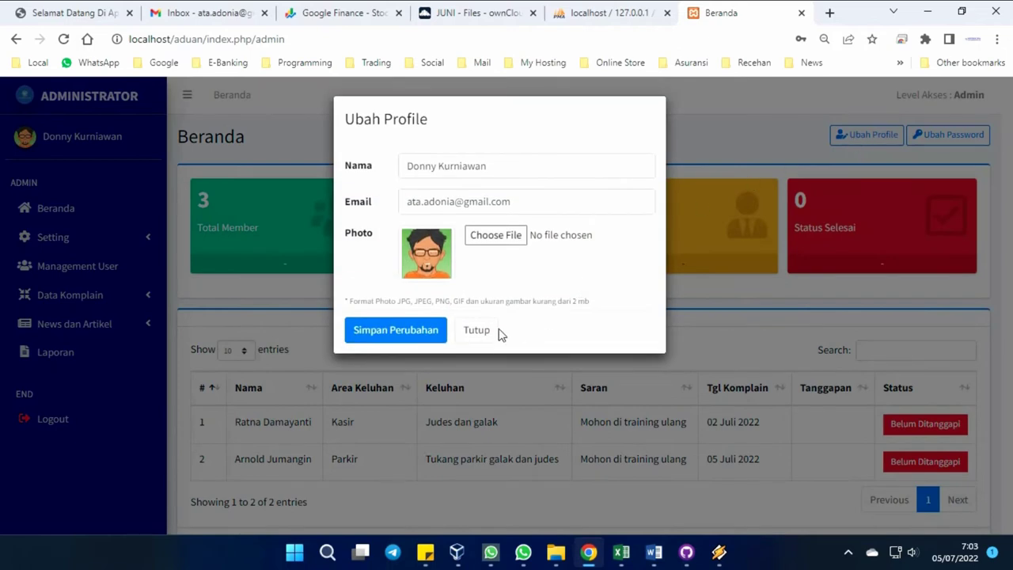
{"action": "left_click", "coordinate": [477, 330]}
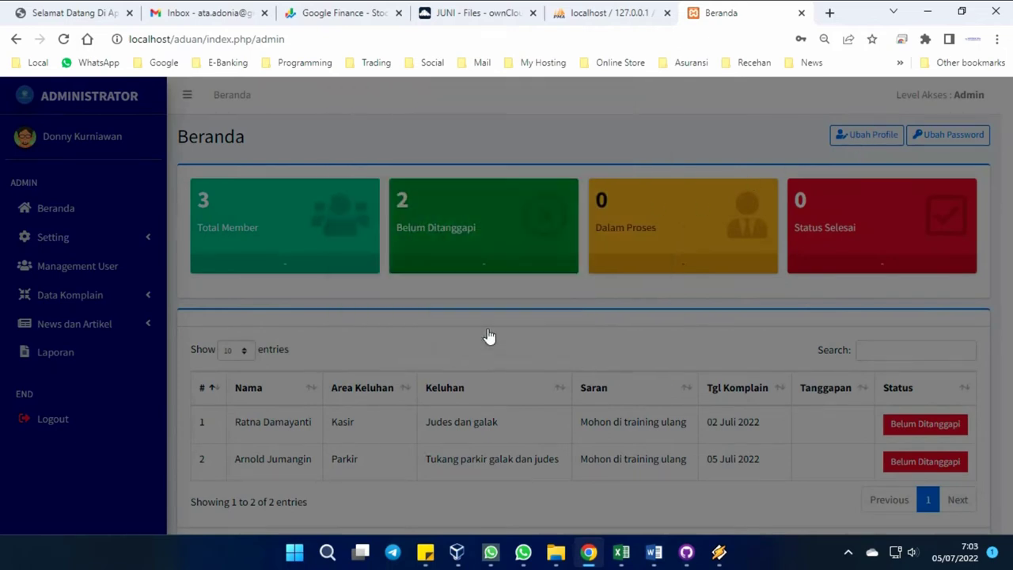
{"action": "left_click", "coordinate": [965, 139]}
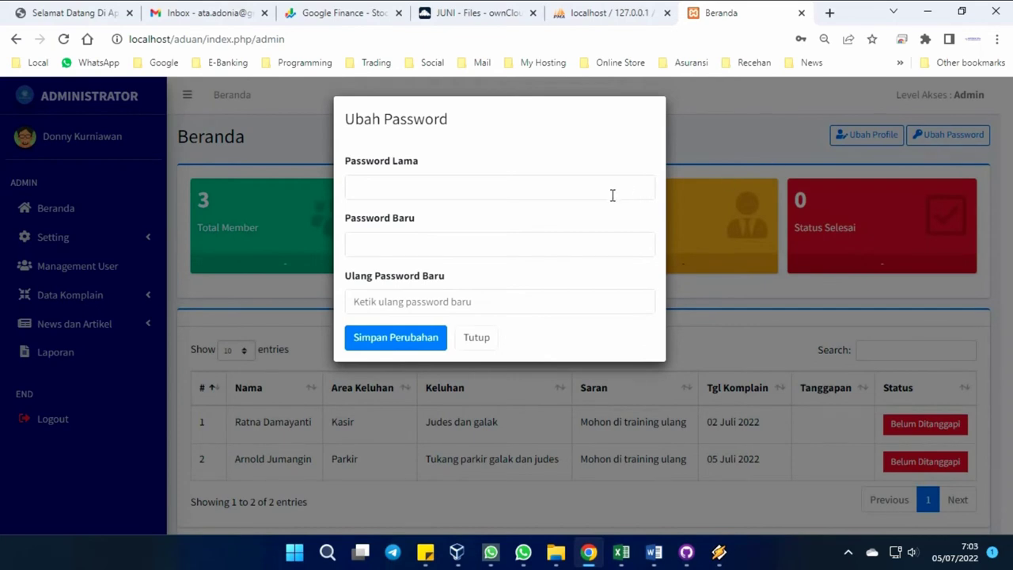
{"action": "left_click", "coordinate": [477, 338]}
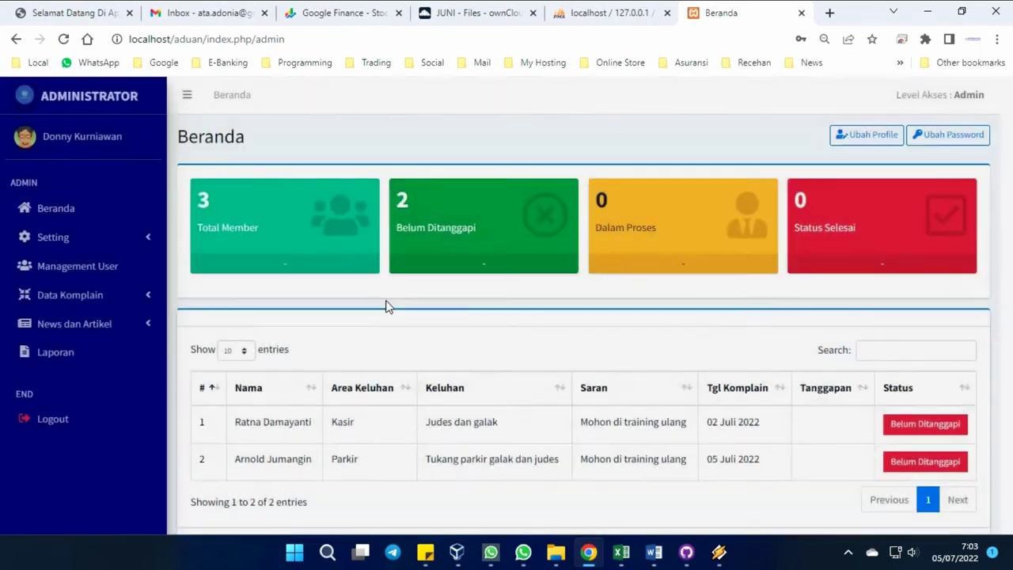
{"action": "left_click", "coordinate": [99, 239]}
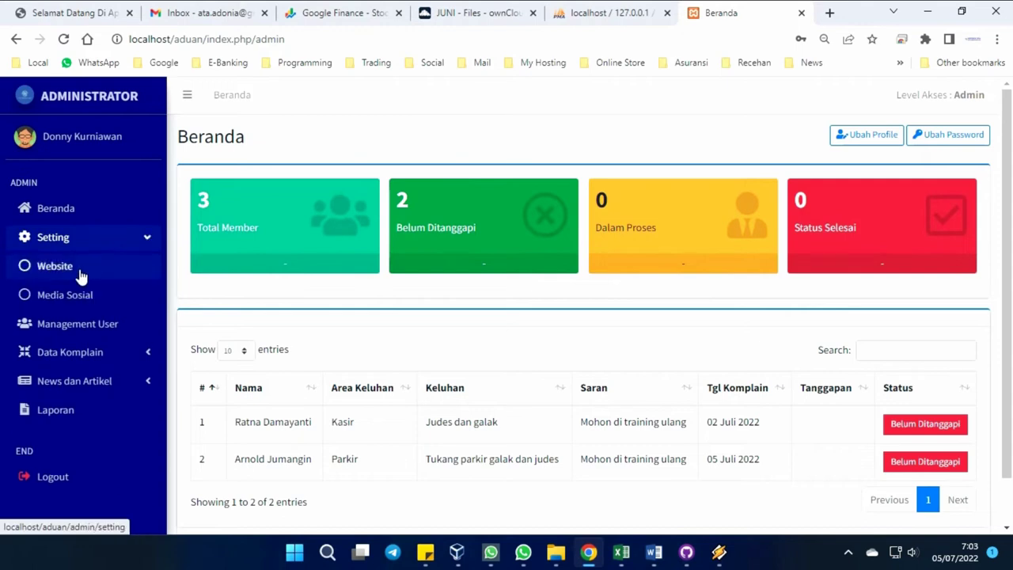
View the Website and Media Sosial settings pages, then open Management User's user list.
{"action": "left_click", "coordinate": [80, 269]}
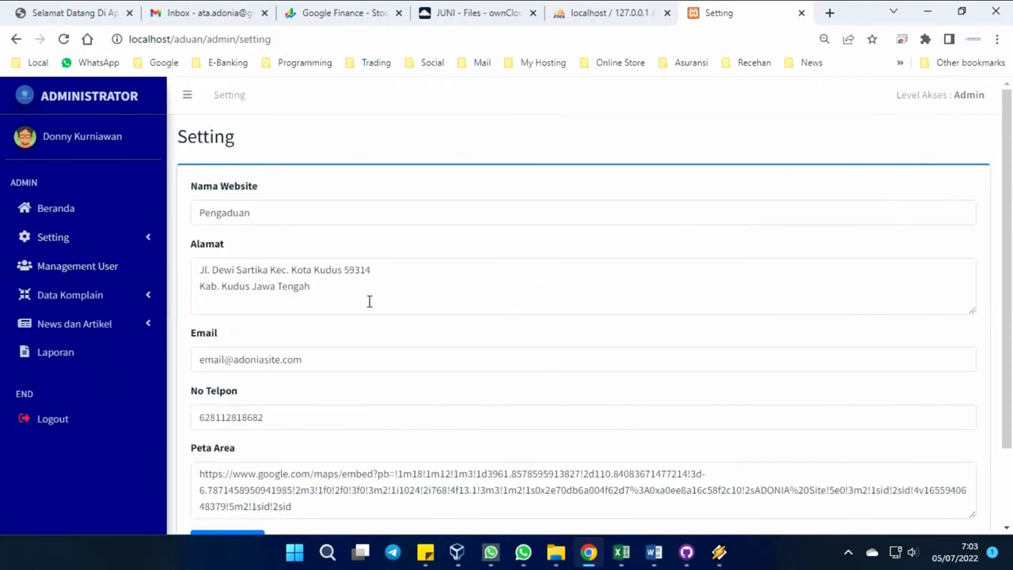
{"action": "scroll", "coordinate": [369, 301], "scroll_direction": "down", "scroll_amount": 1}
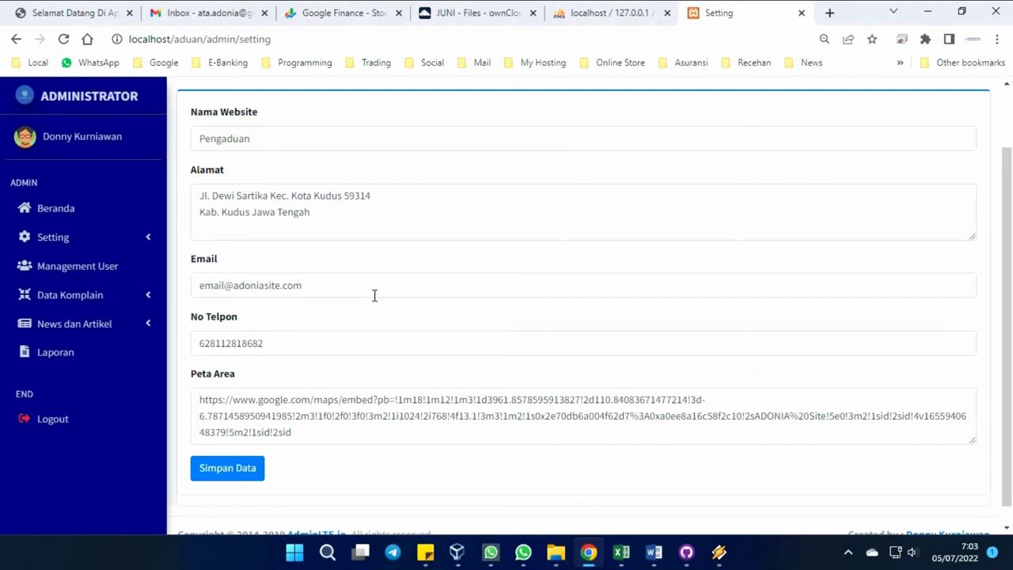
{"action": "left_click", "coordinate": [106, 240]}
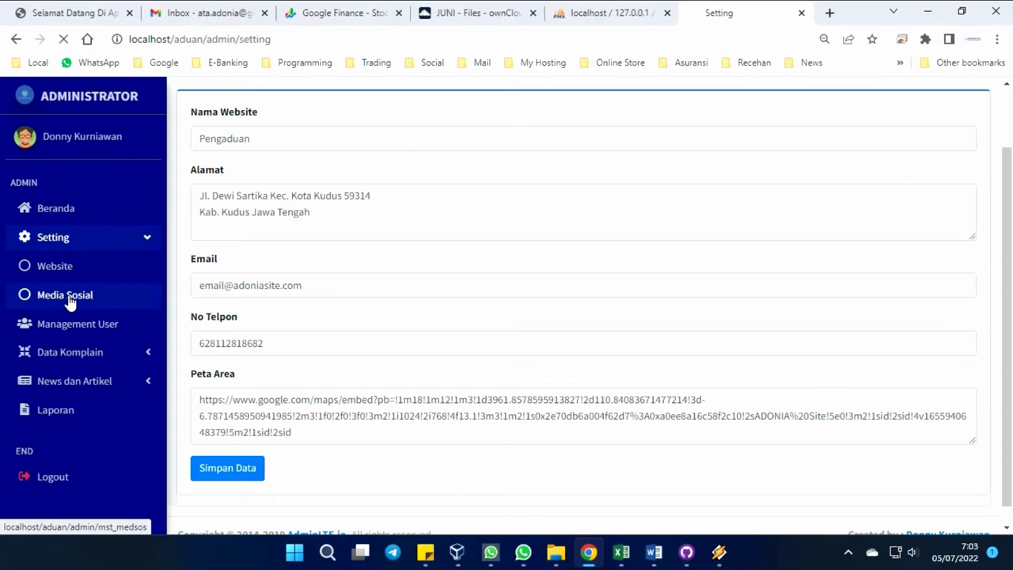
{"action": "left_click", "coordinate": [848, 552]}
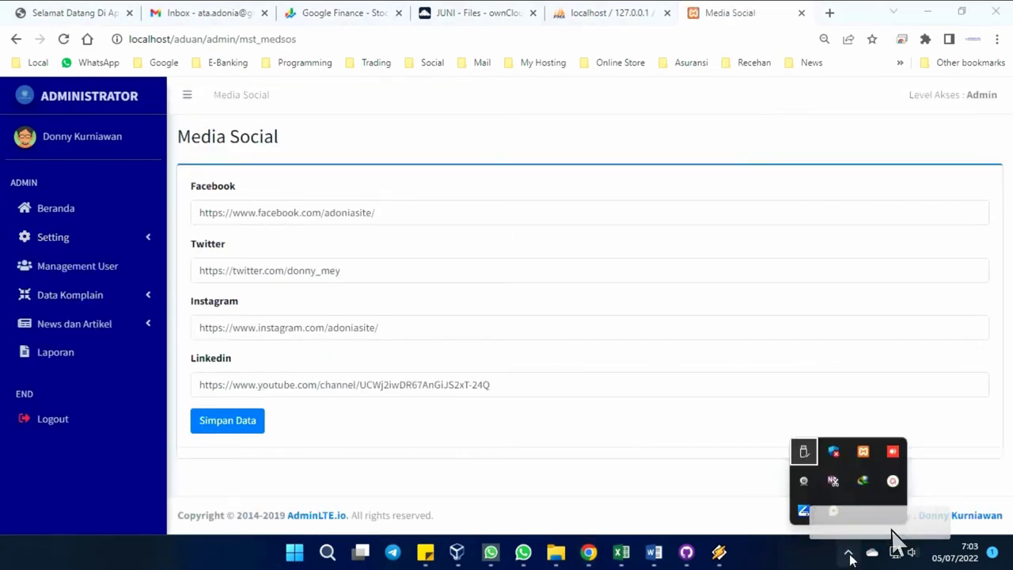
{"action": "left_click", "coordinate": [570, 480]}
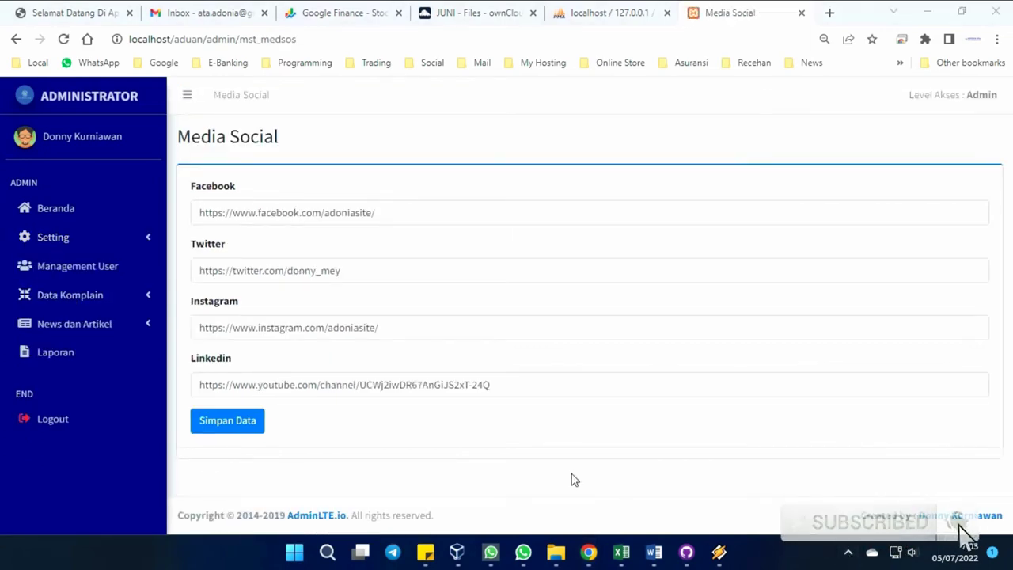
{"action": "left_click", "coordinate": [85, 267]}
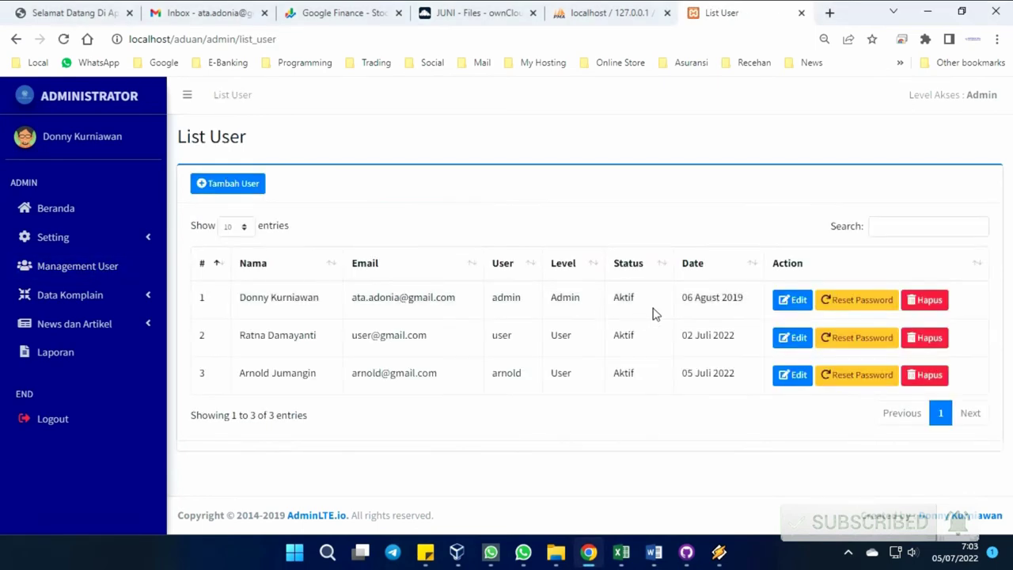
{"action": "left_click", "coordinate": [792, 308]}
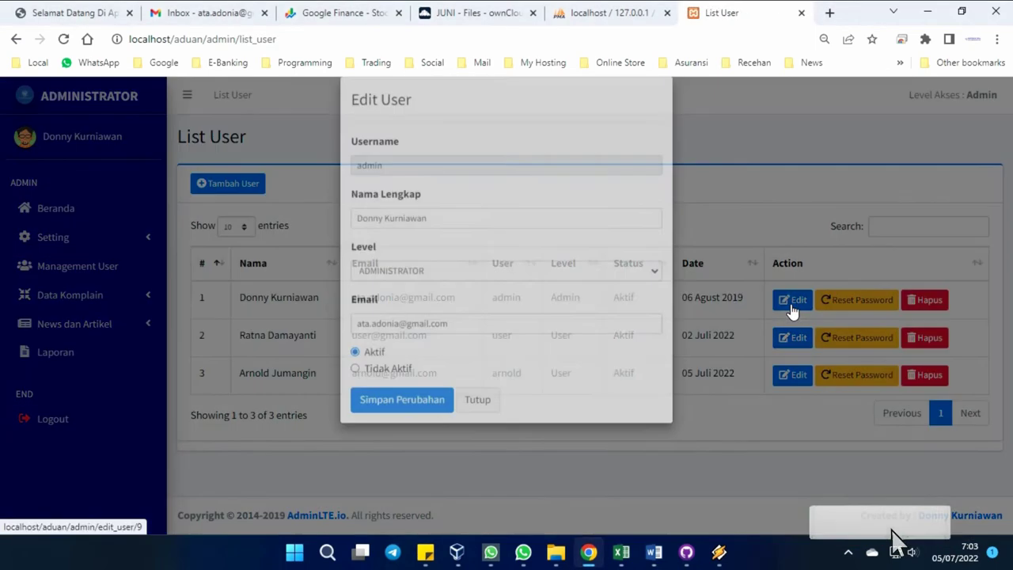
{"action": "left_click", "coordinate": [480, 423]}
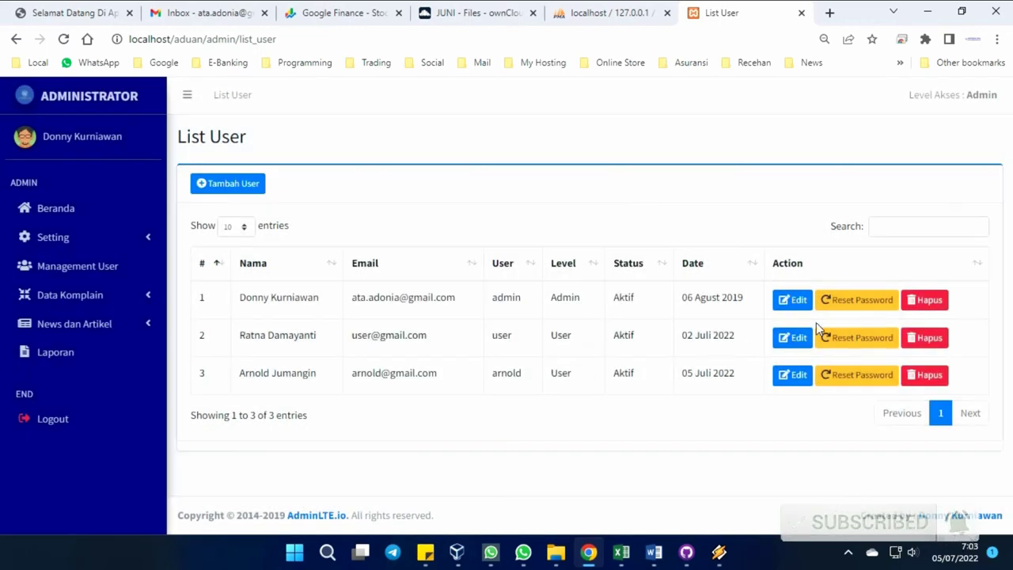
{"action": "left_click", "coordinate": [857, 308]}
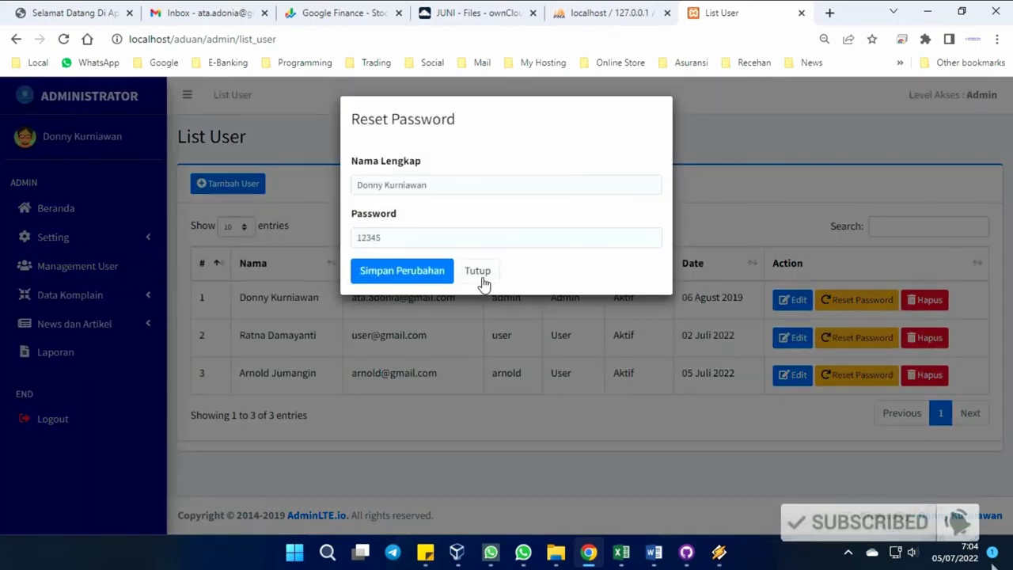
{"action": "left_click", "coordinate": [479, 272]}
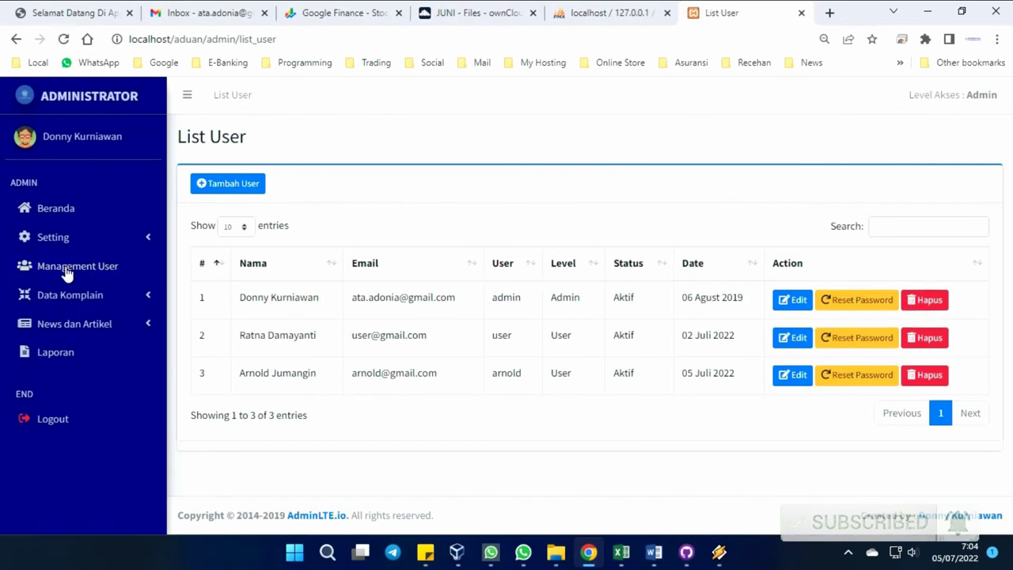
Pass through User Verifikasi to the Komplain list showing the Waiting Kasir and Parkir complaints.
{"action": "left_click", "coordinate": [95, 294]}
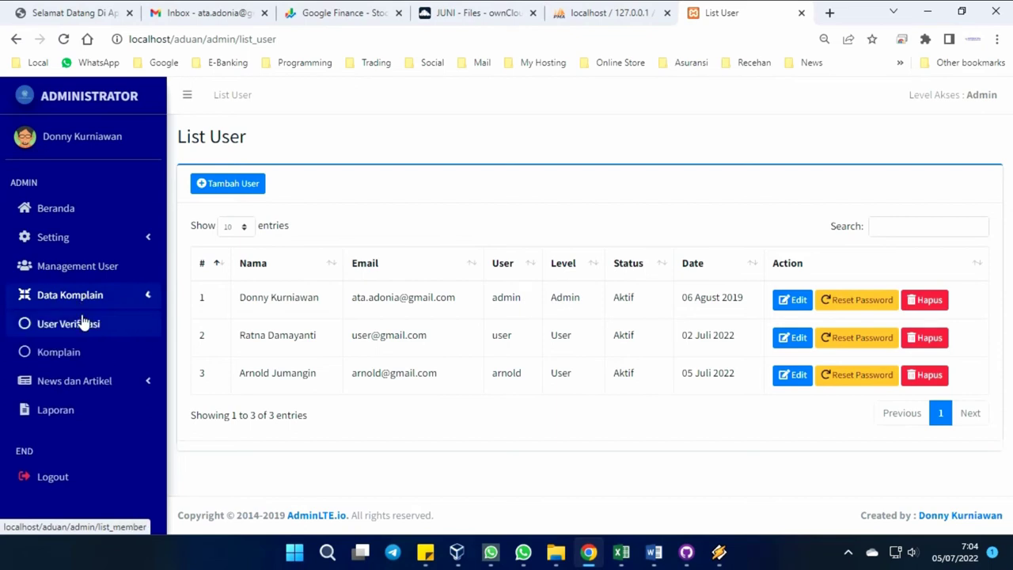
{"action": "left_click", "coordinate": [83, 323]}
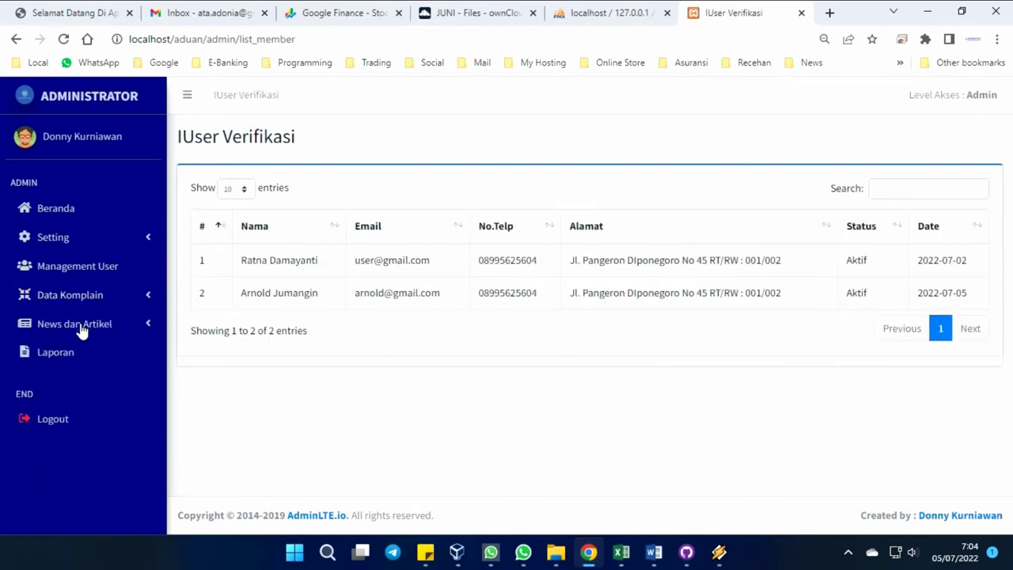
{"action": "left_click", "coordinate": [83, 299]}
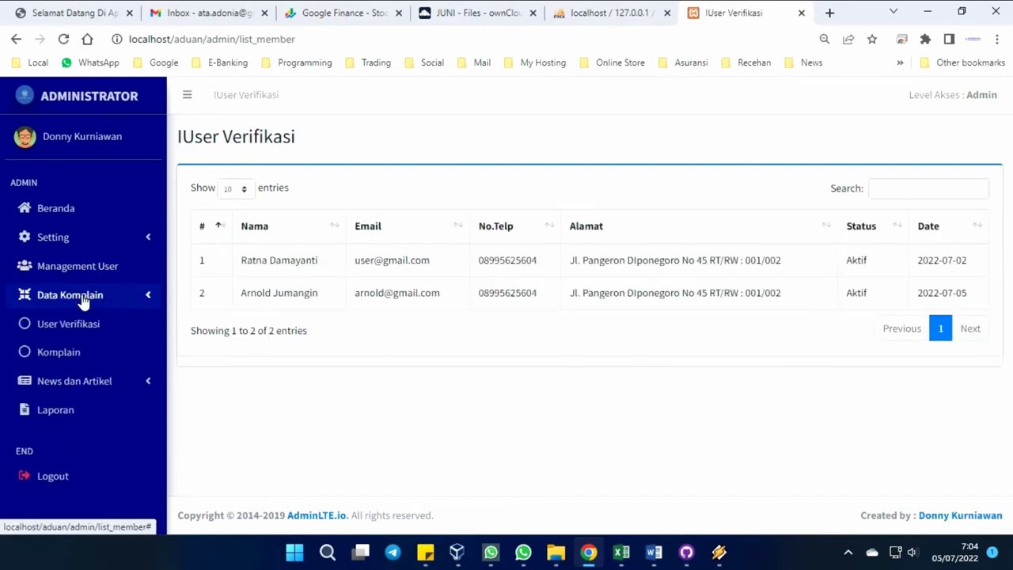
{"action": "left_click", "coordinate": [59, 354]}
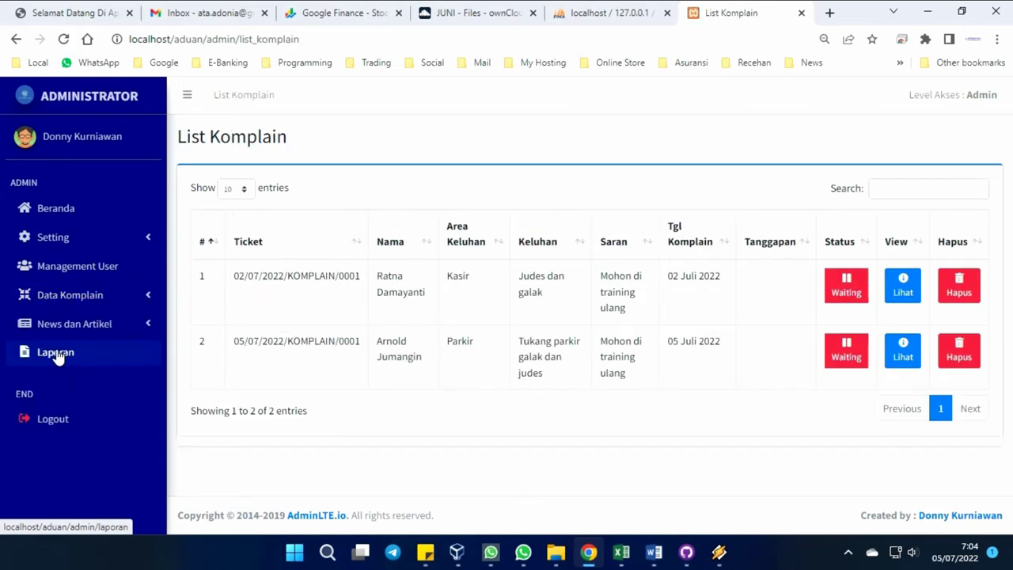
Check and close the Kasir complaint, then open the Parkir complaint's Edit Data form.
{"action": "left_click", "coordinate": [903, 293]}
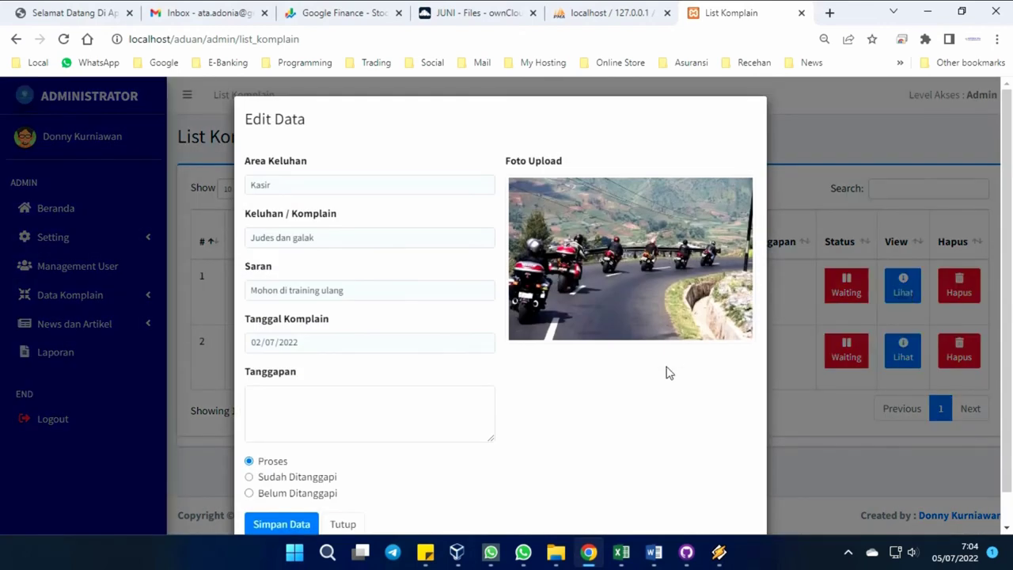
{"action": "scroll", "coordinate": [666, 372], "scroll_direction": "down", "scroll_amount": 1}
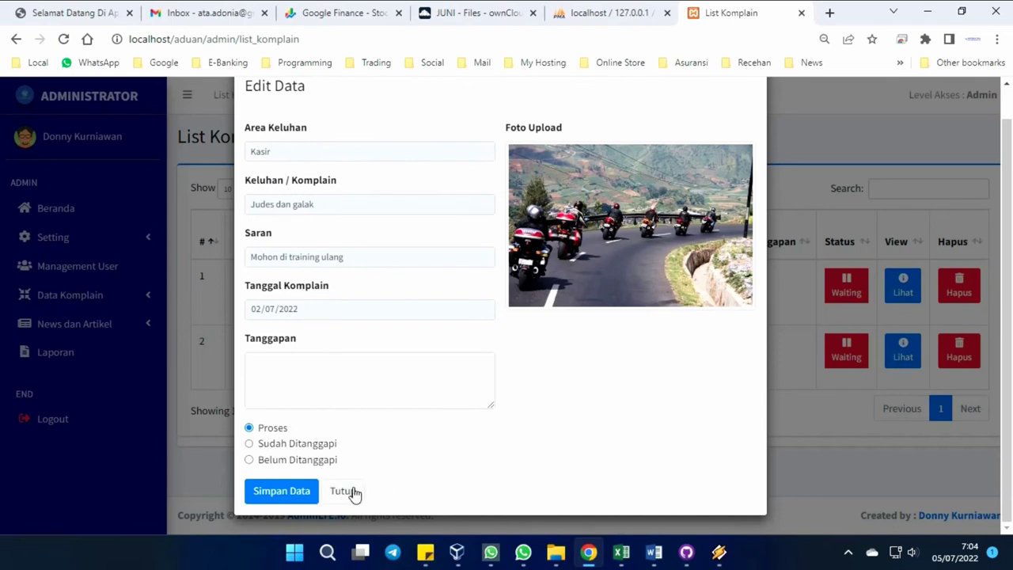
{"action": "left_click", "coordinate": [344, 491]}
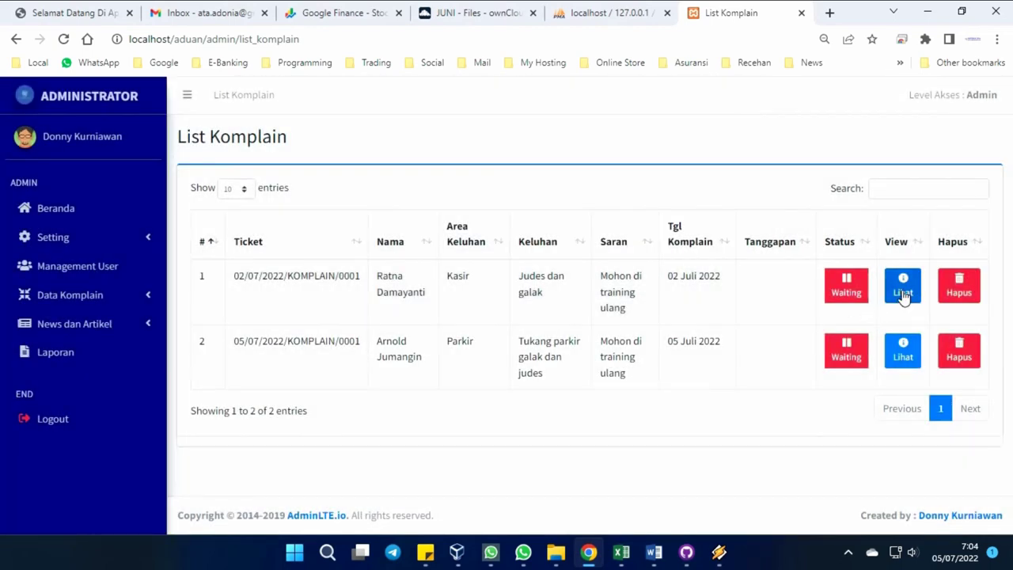
{"action": "left_click", "coordinate": [902, 294]}
{"action": "left_click", "coordinate": [900, 292]}
{"action": "left_click", "coordinate": [902, 365]}
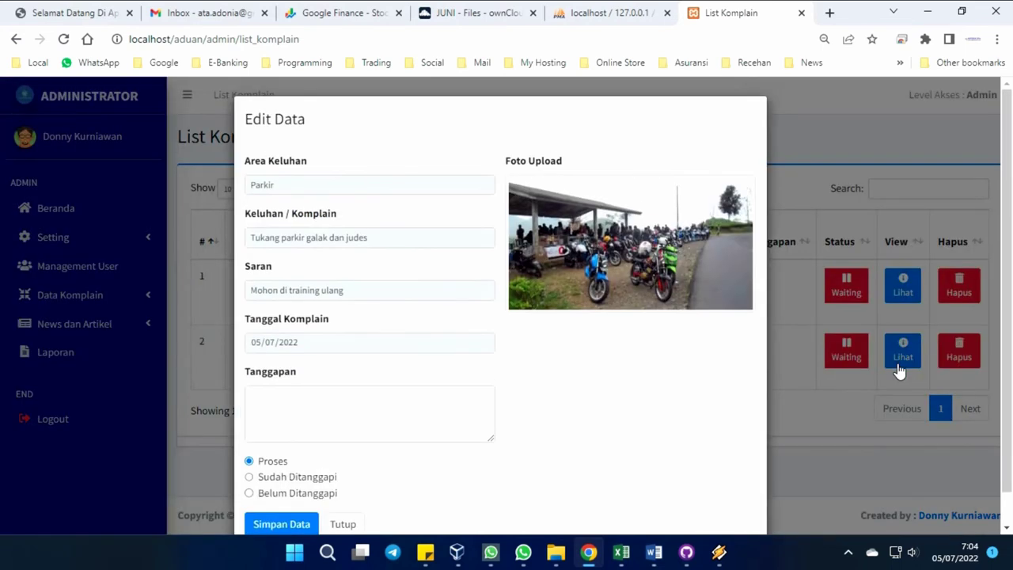
{"action": "left_click", "coordinate": [897, 363]}
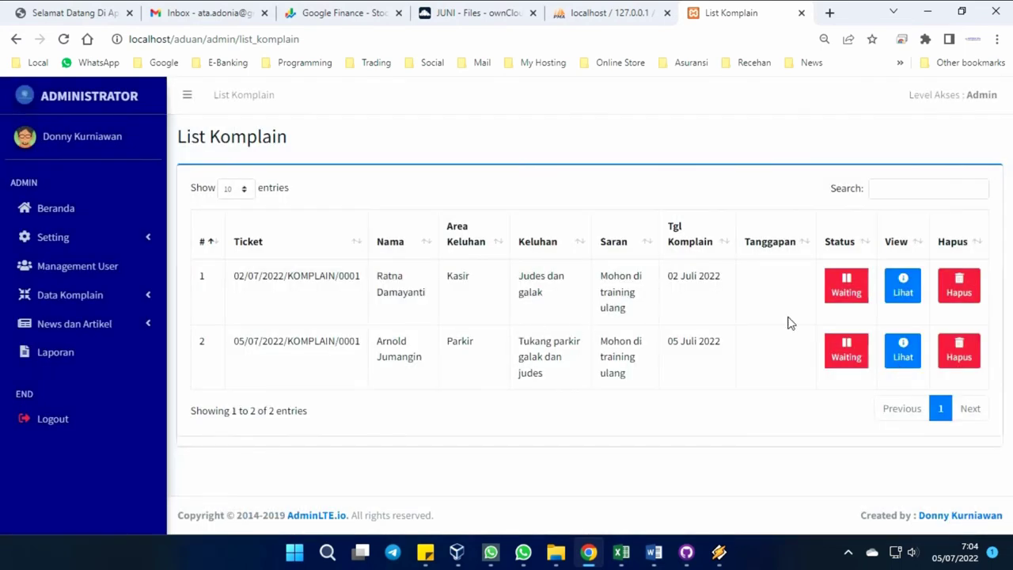
{"action": "left_click", "coordinate": [903, 354]}
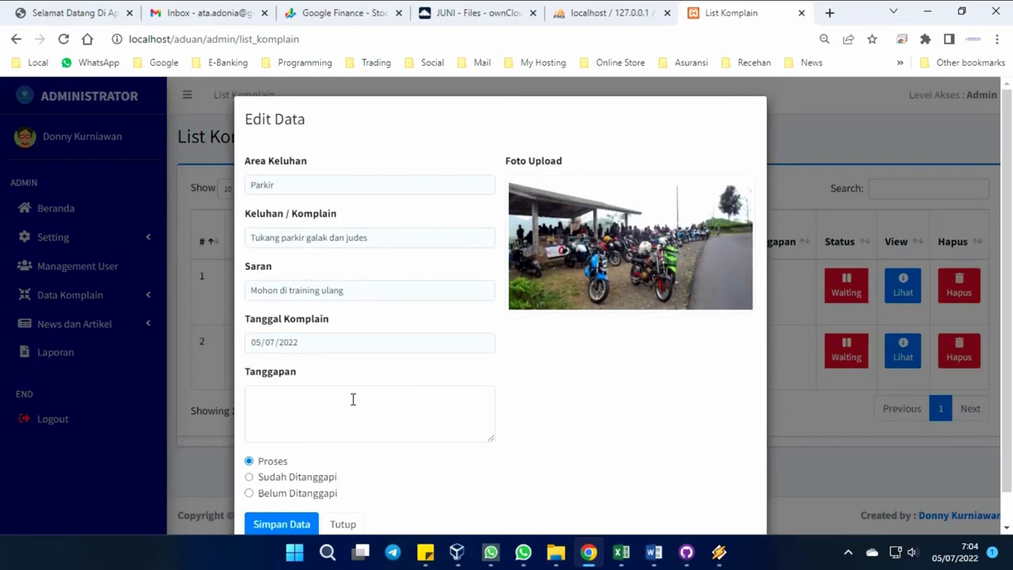
Answer the Parkir complaint with 'Sudah terartasi', mark it Sudah Ditanggapi and save it.
{"action": "left_click", "coordinate": [299, 372]}
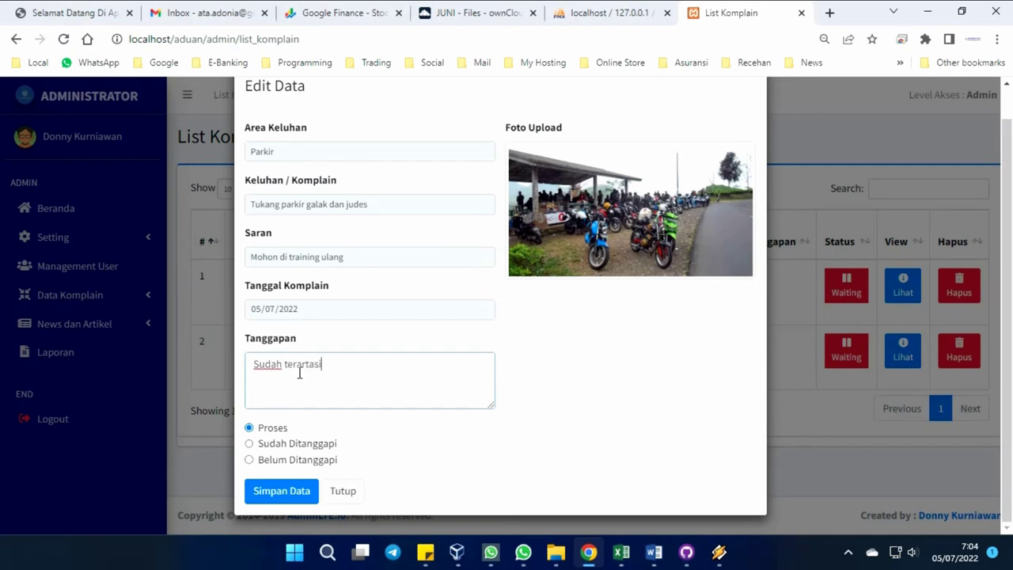
{"action": "left_click", "coordinate": [250, 445]}
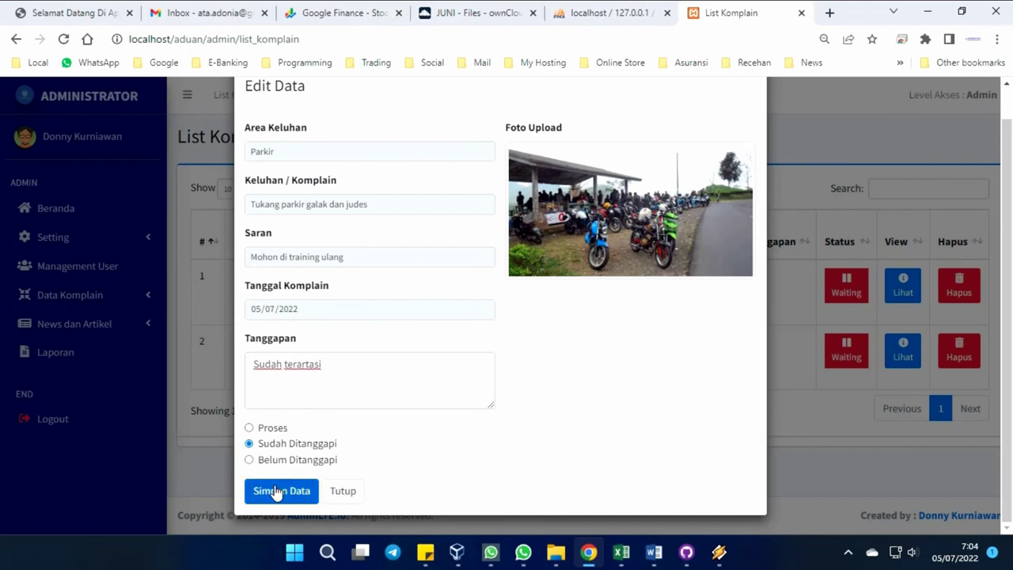
{"action": "left_click", "coordinate": [276, 491]}
{"action": "left_click", "coordinate": [509, 379]}
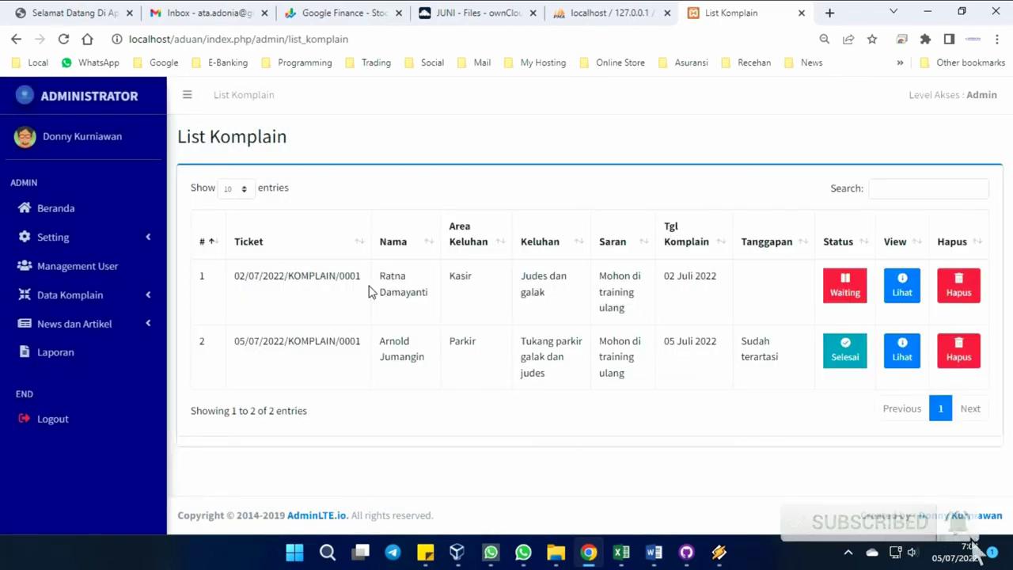
{"action": "left_click", "coordinate": [66, 296]}
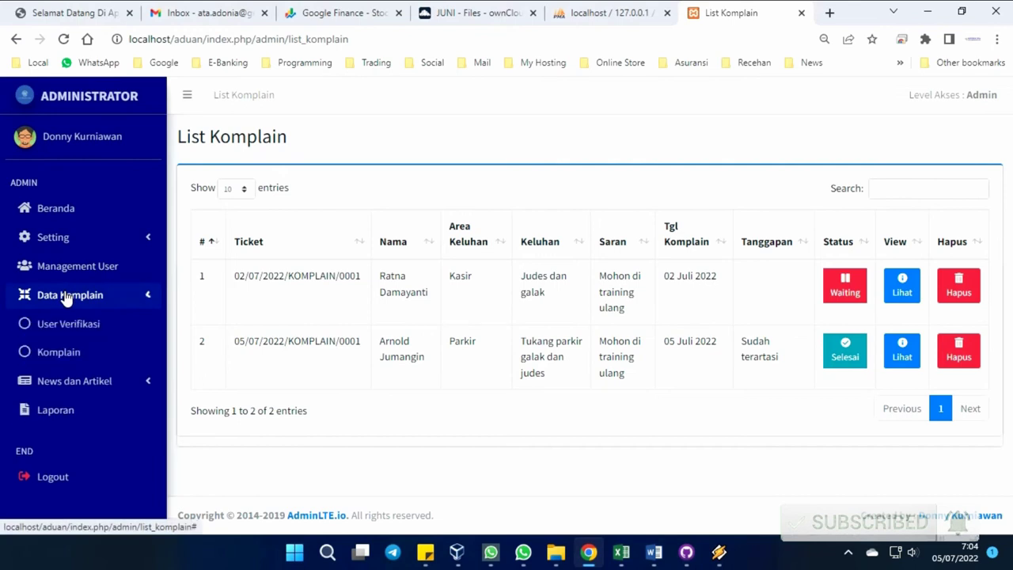
Browse the Komplain, news Input Data and List Data pages, ending on the Laporan report page.
{"action": "left_click", "coordinate": [67, 356]}
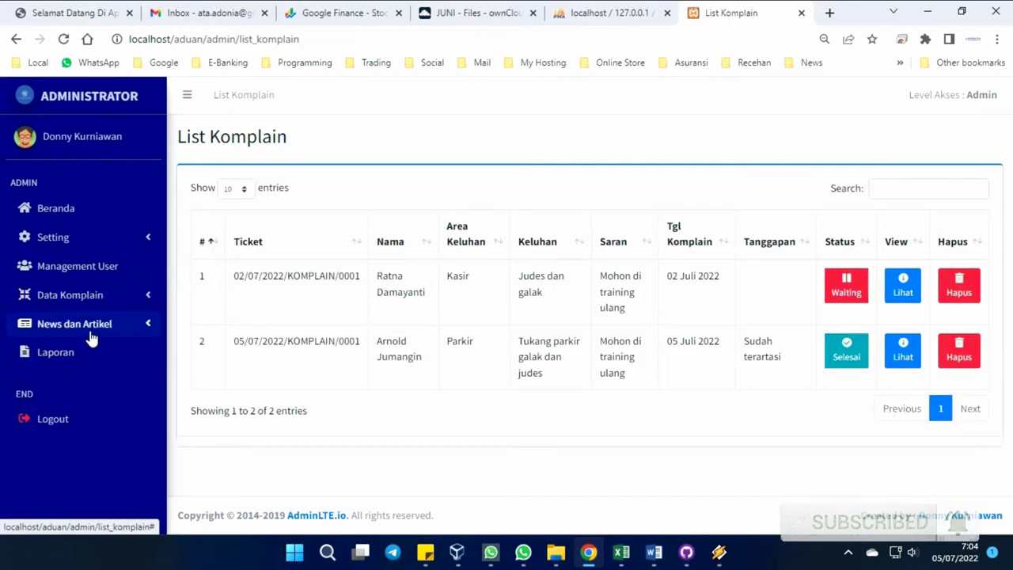
{"action": "left_click", "coordinate": [80, 326]}
{"action": "left_click", "coordinate": [82, 355]}
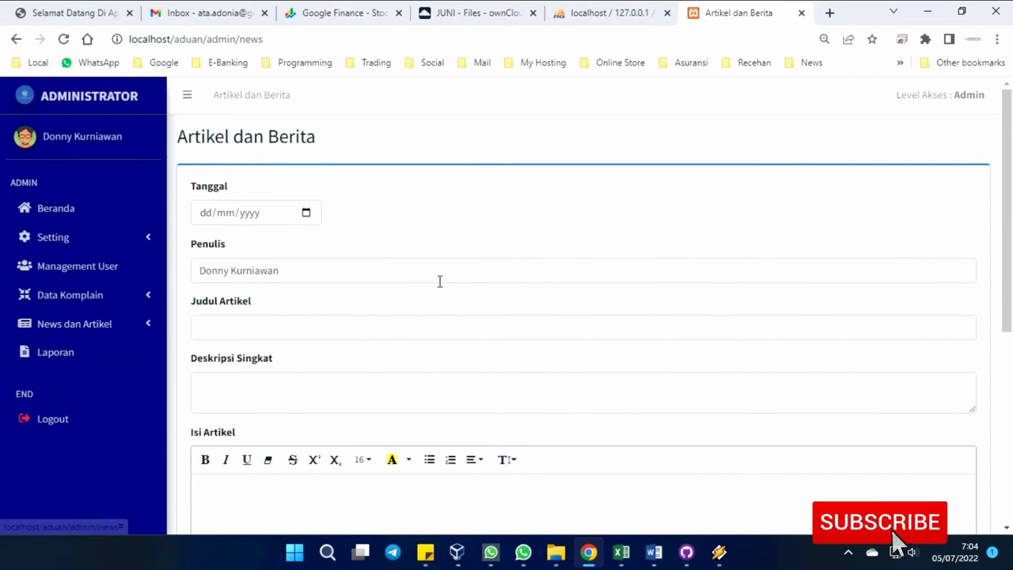
{"action": "scroll", "coordinate": [444, 279], "scroll_direction": "down", "scroll_amount": 4}
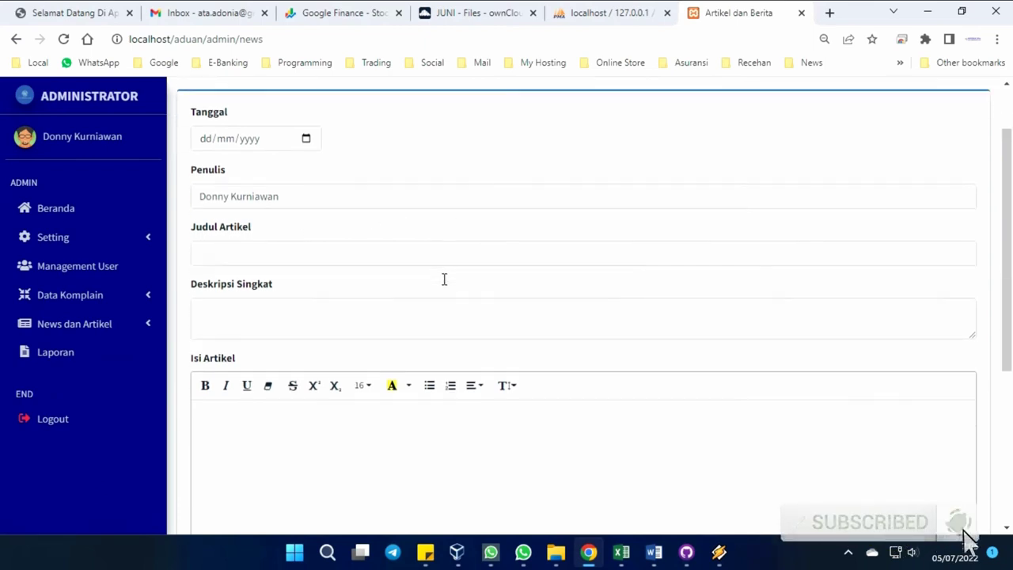
{"action": "scroll", "coordinate": [444, 278], "scroll_direction": "down", "scroll_amount": 1}
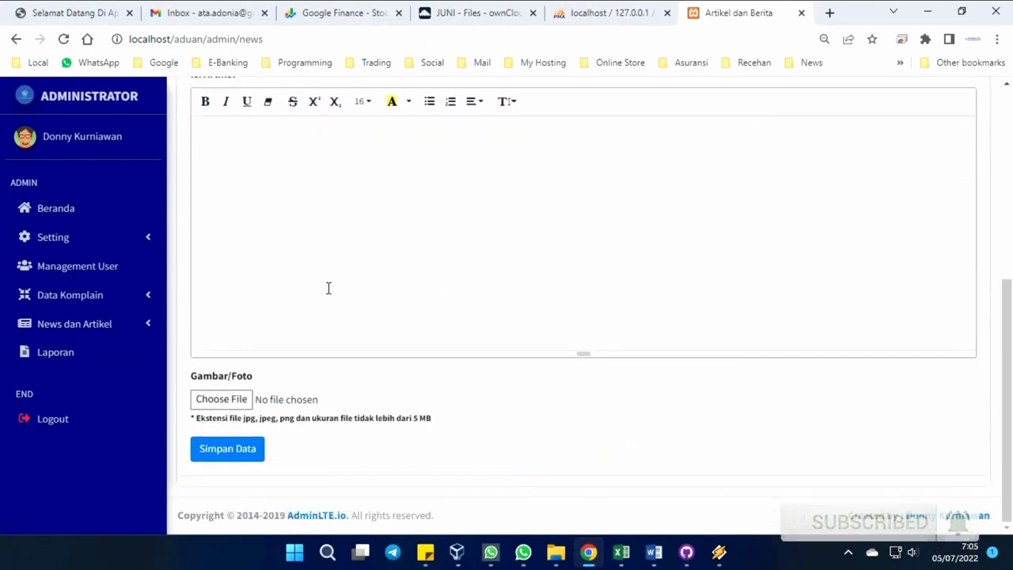
{"action": "left_click", "coordinate": [111, 330]}
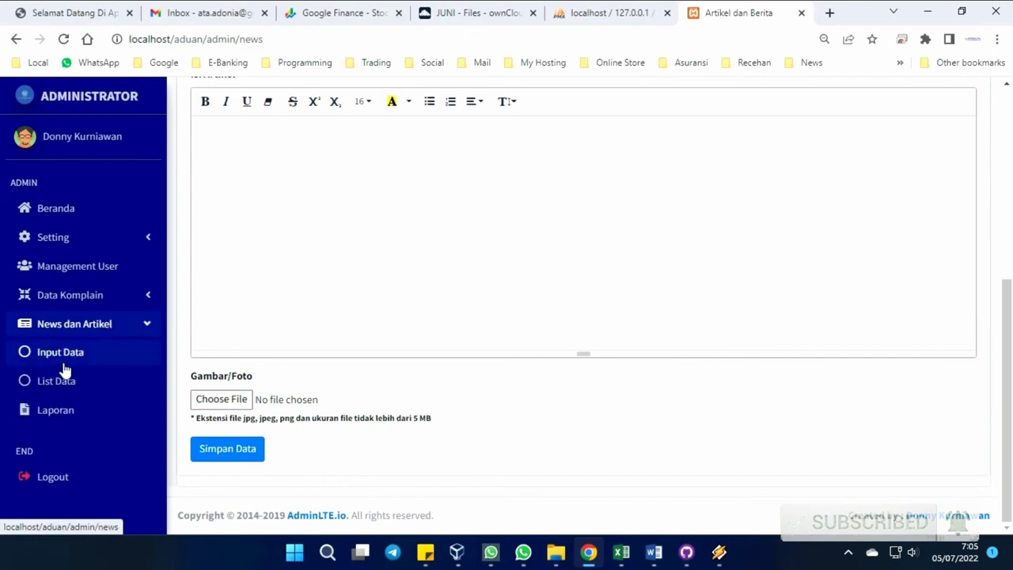
{"action": "left_click", "coordinate": [63, 382]}
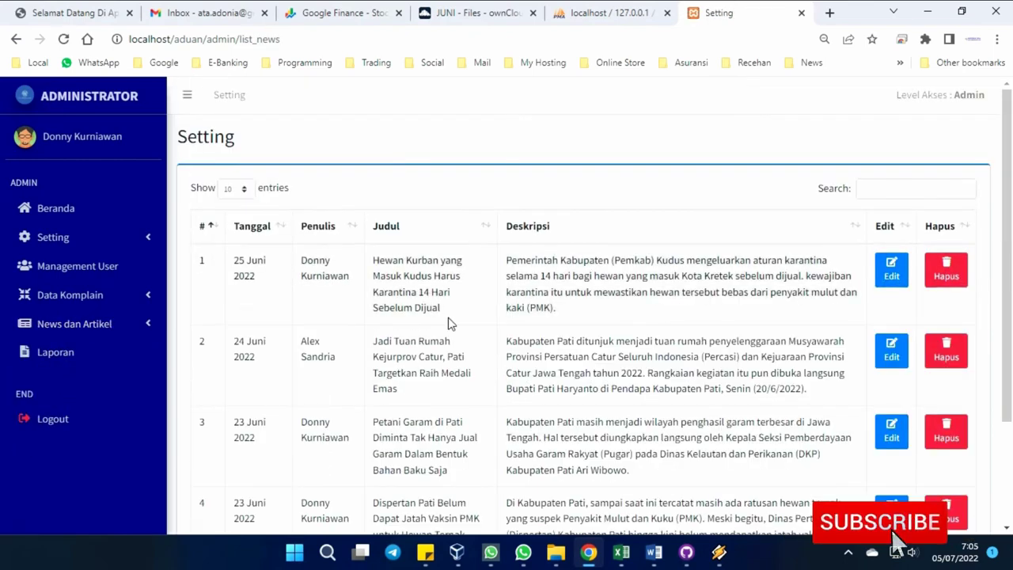
{"action": "scroll", "coordinate": [470, 325], "scroll_direction": "down", "scroll_amount": 2}
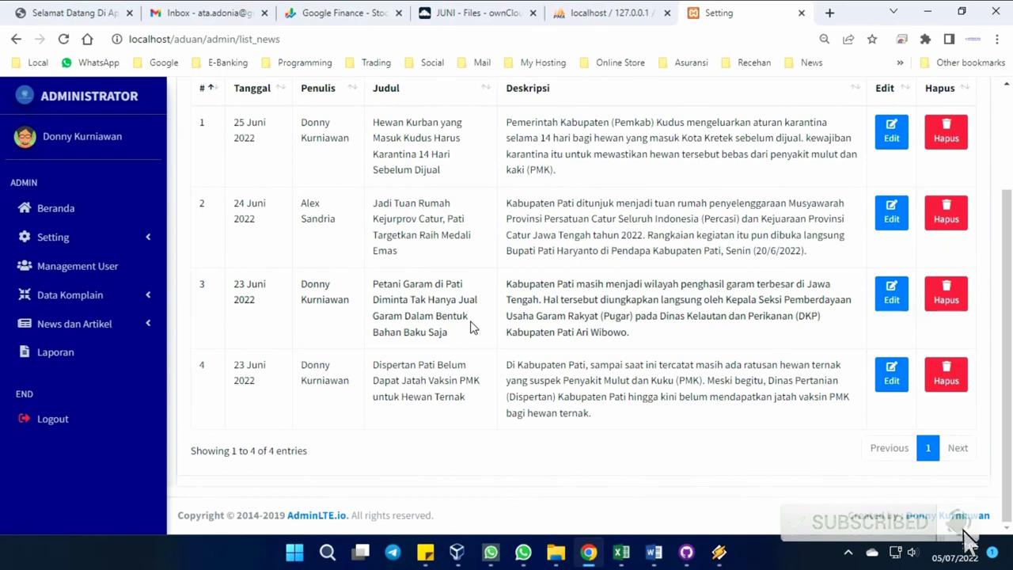
{"action": "left_click", "coordinate": [106, 337]}
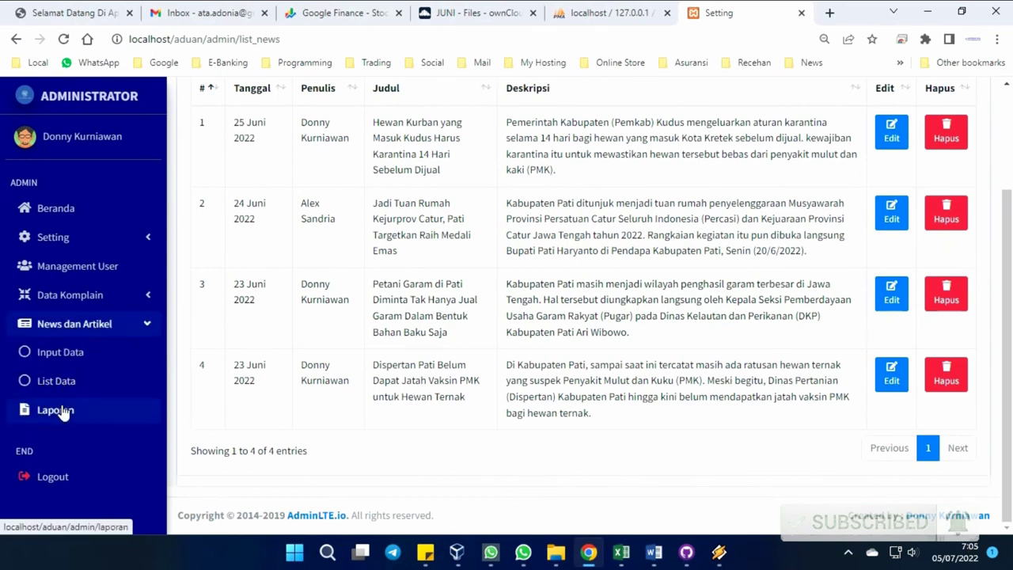
{"action": "left_click", "coordinate": [62, 411]}
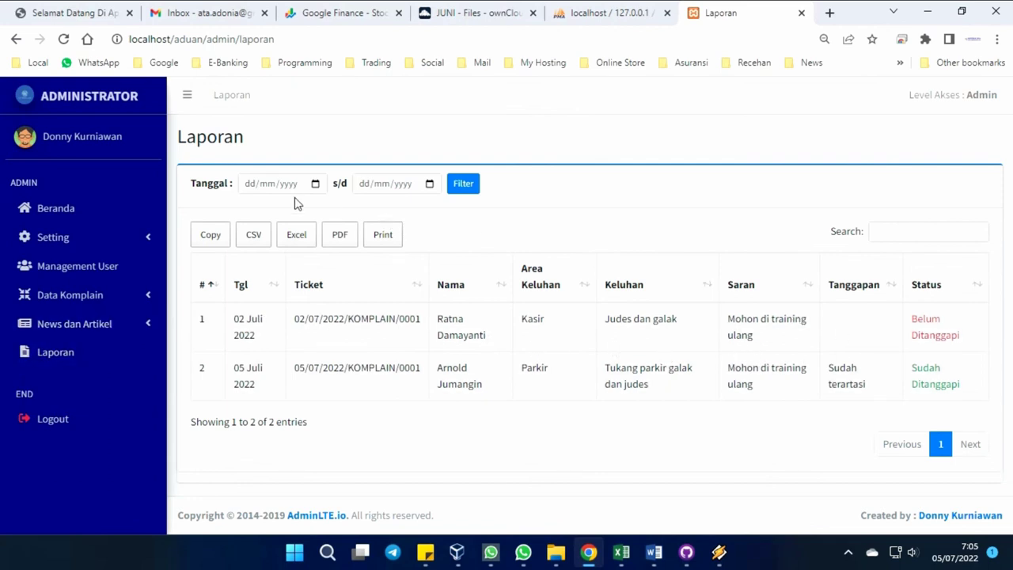
Filter the report to 01/07/2022–31/07/2022 and export it as an Excel file.
{"action": "left_click", "coordinate": [315, 184]}
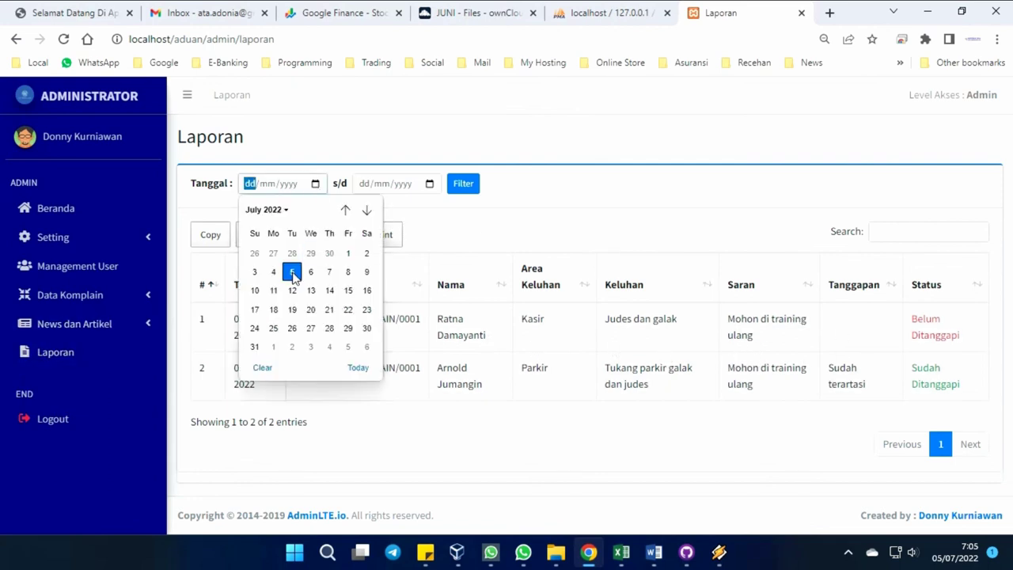
{"action": "left_click", "coordinate": [292, 272]}
{"action": "left_click", "coordinate": [315, 184]}
{"action": "left_click", "coordinate": [353, 251]}
{"action": "left_click", "coordinate": [430, 188]}
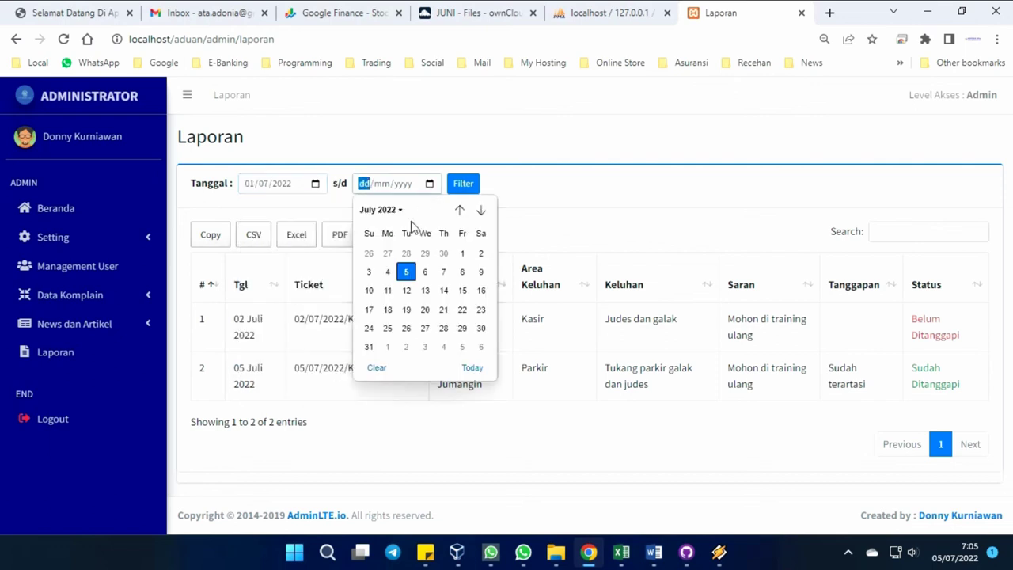
{"action": "left_click", "coordinate": [370, 348]}
{"action": "left_click", "coordinate": [464, 186]}
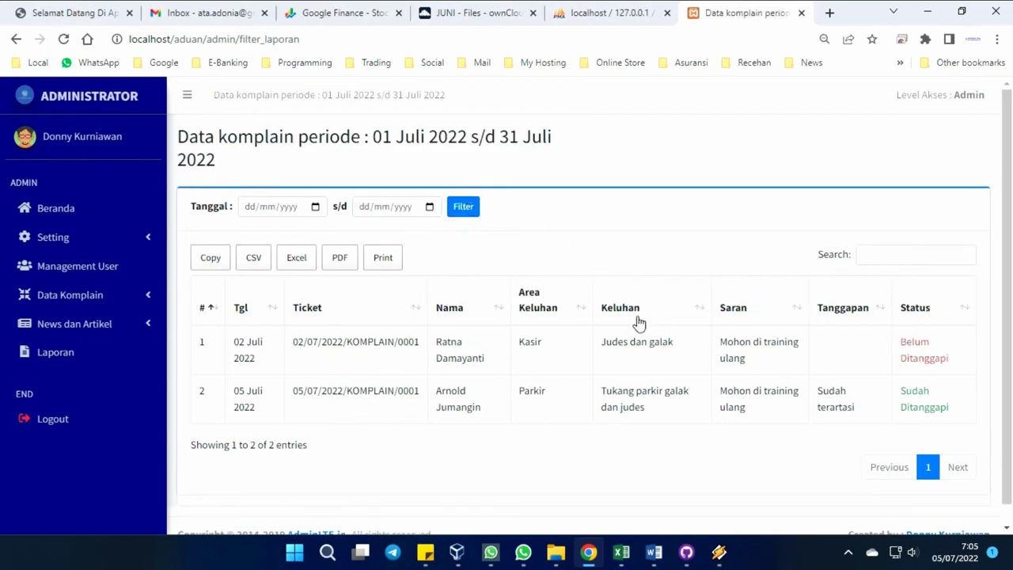
{"action": "left_click", "coordinate": [298, 261]}
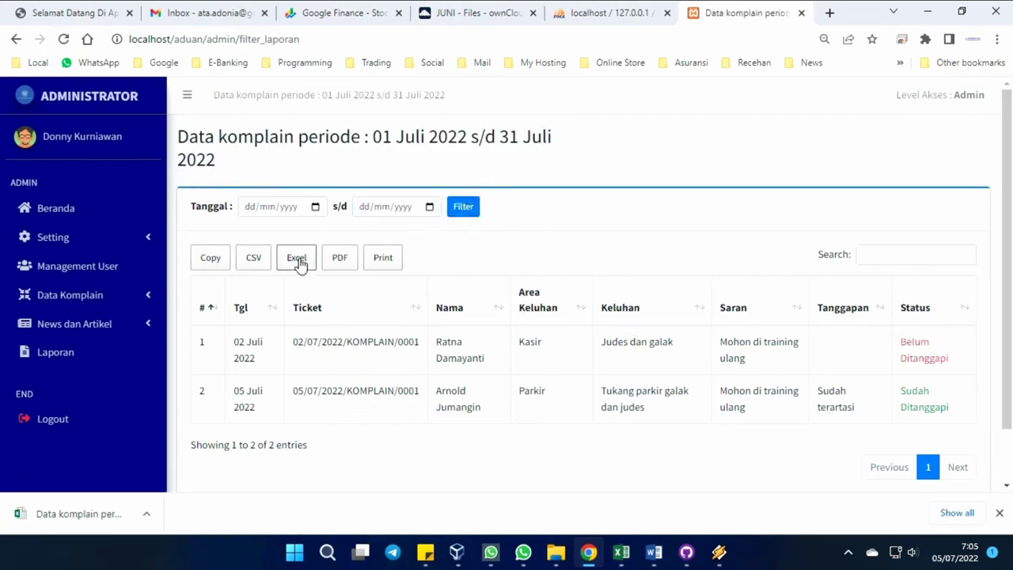
Open the downloaded 'Data komplain periode 01 Juli 2022 sd 31 Juli 2022' workbook, then return to Chrome.
{"action": "left_click", "coordinate": [109, 514]}
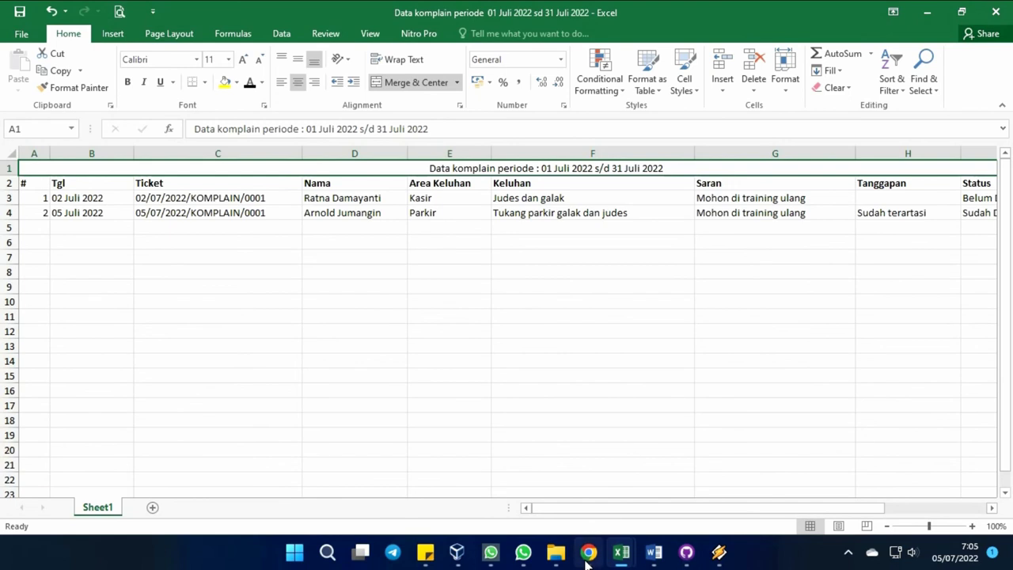
{"action": "mouse_move", "coordinate": [587, 561]}
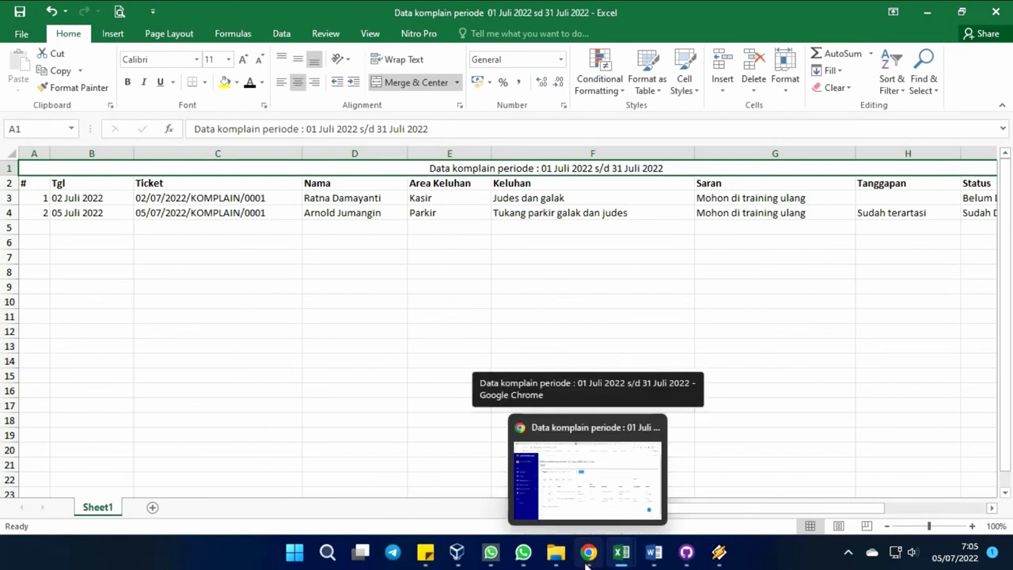
{"action": "left_click", "coordinate": [587, 563]}
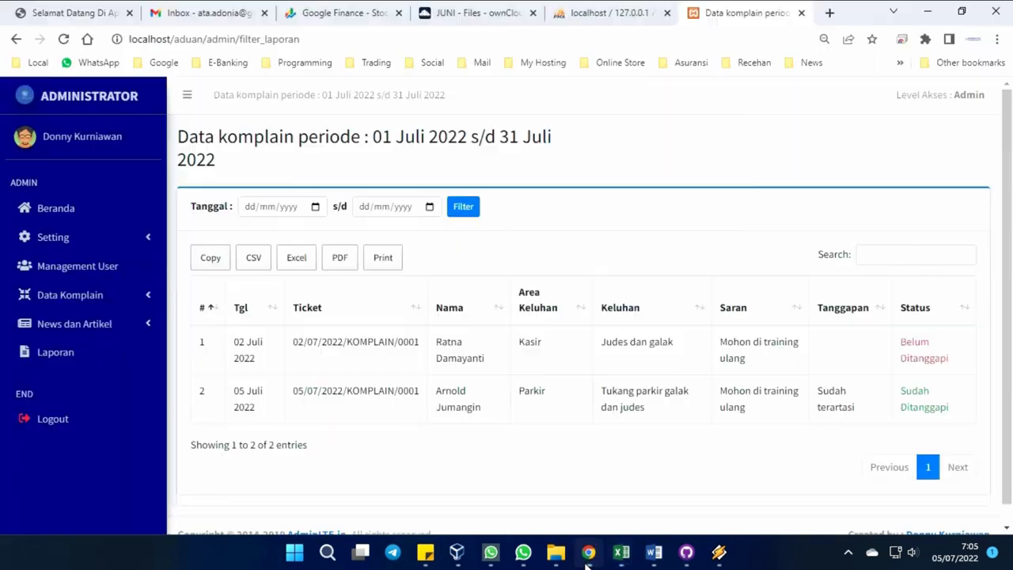
Log out of the admin account with Keluar and go to the public Fasilitas Pengaduan page.
{"action": "left_click", "coordinate": [50, 419]}
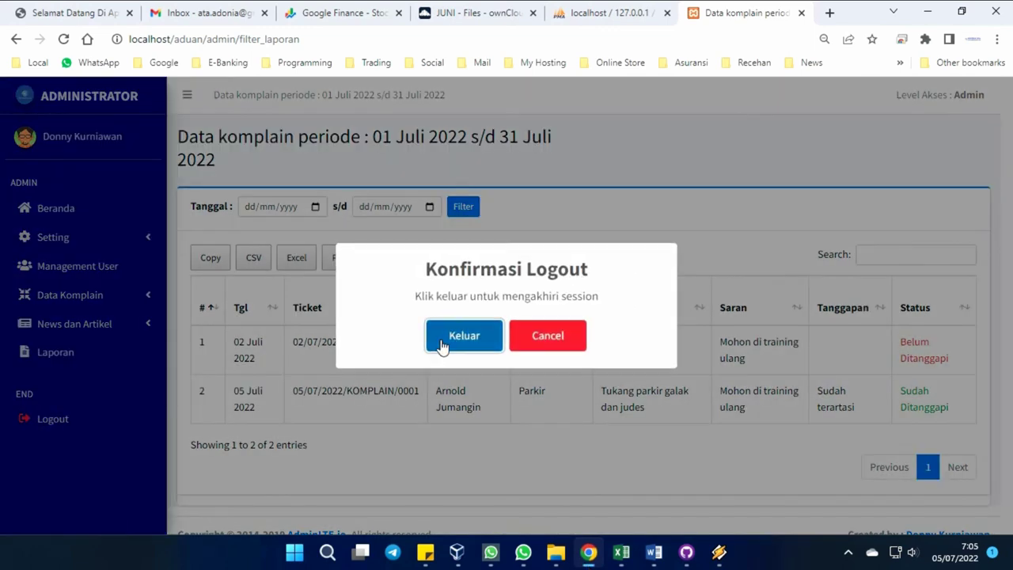
{"action": "left_click", "coordinate": [443, 342]}
{"action": "left_click", "coordinate": [507, 368]}
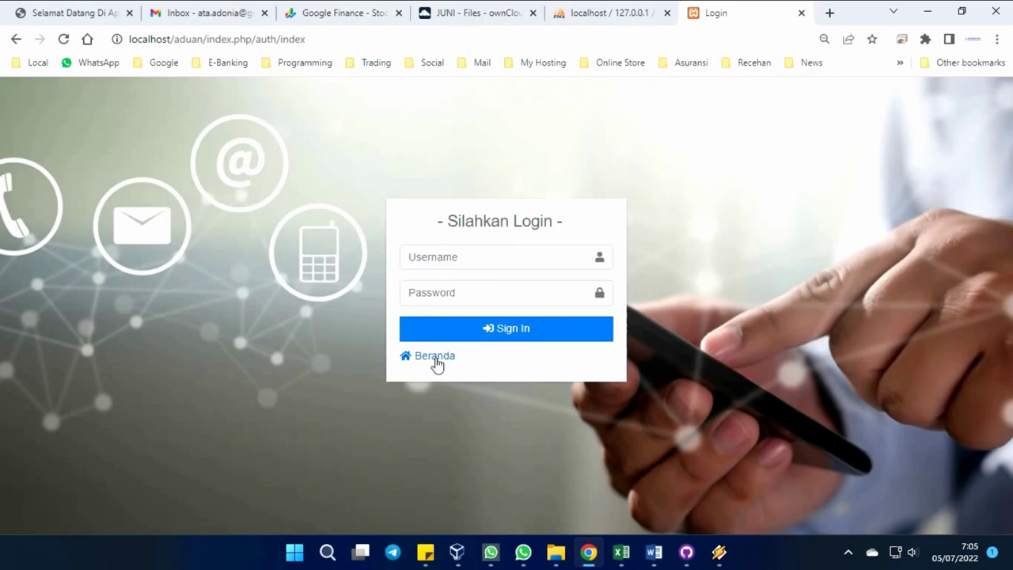
{"action": "left_click", "coordinate": [436, 362]}
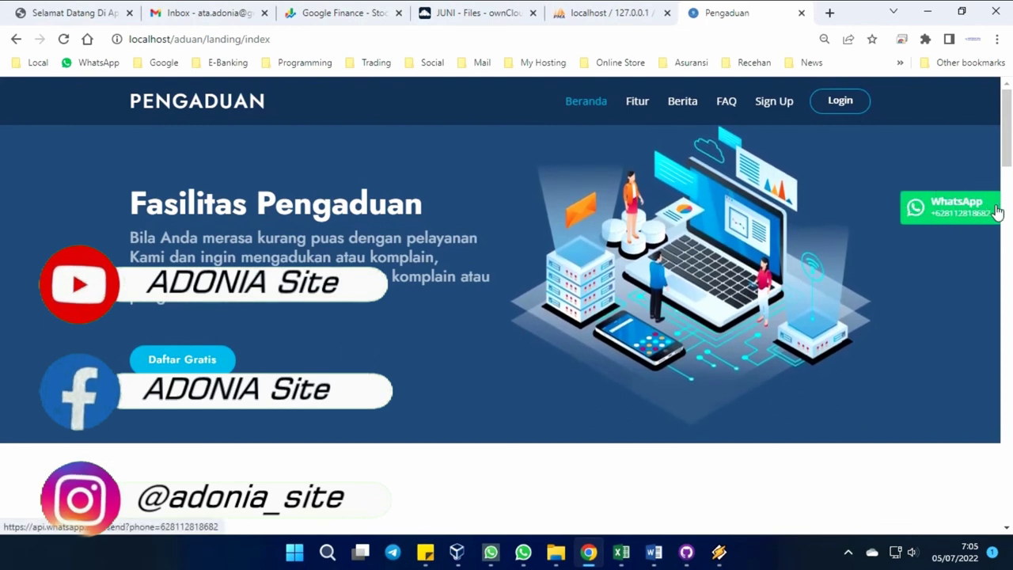
{"action": "left_click", "coordinate": [848, 552]}
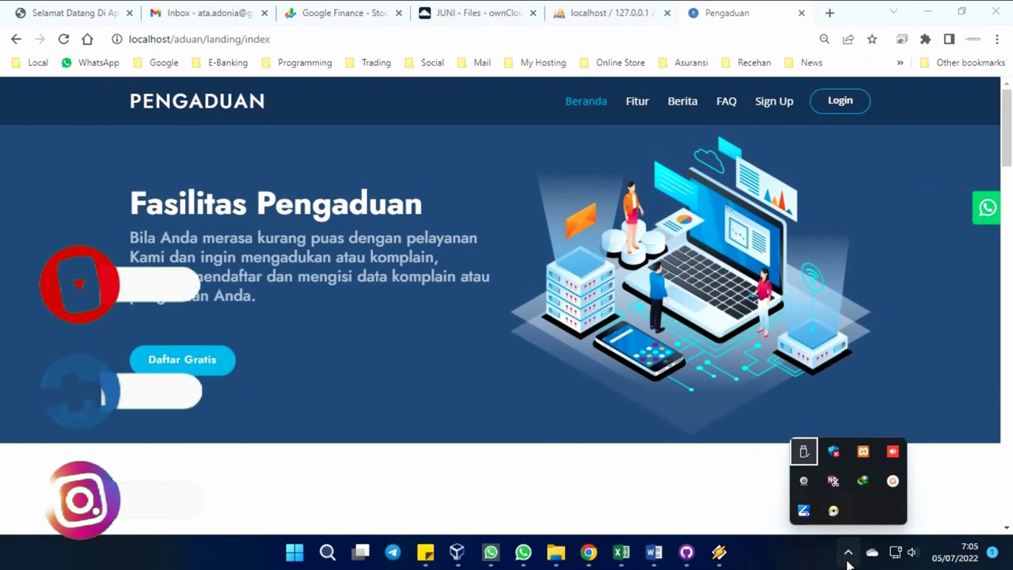
{"action": "left_click", "coordinate": [891, 481]}
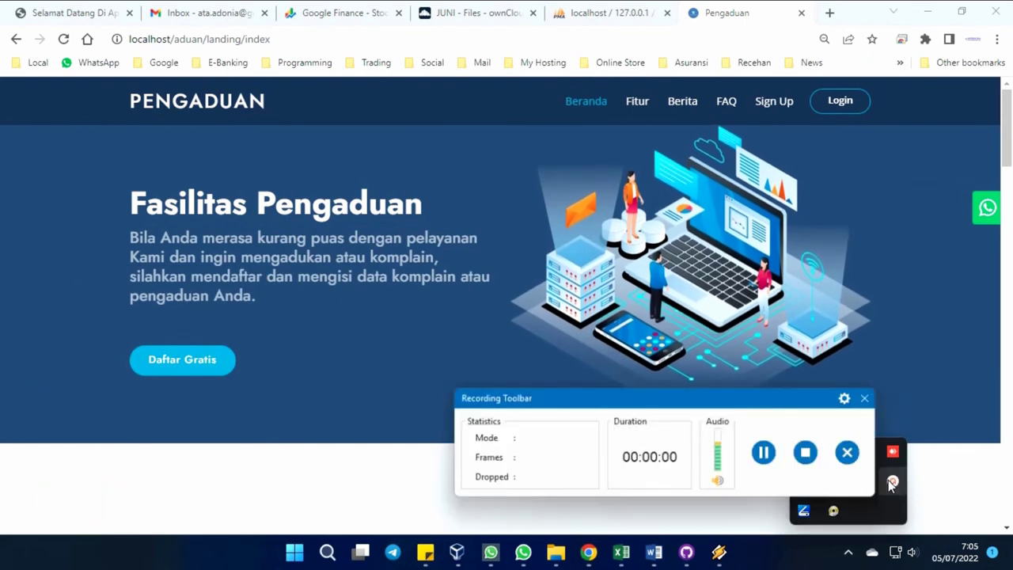